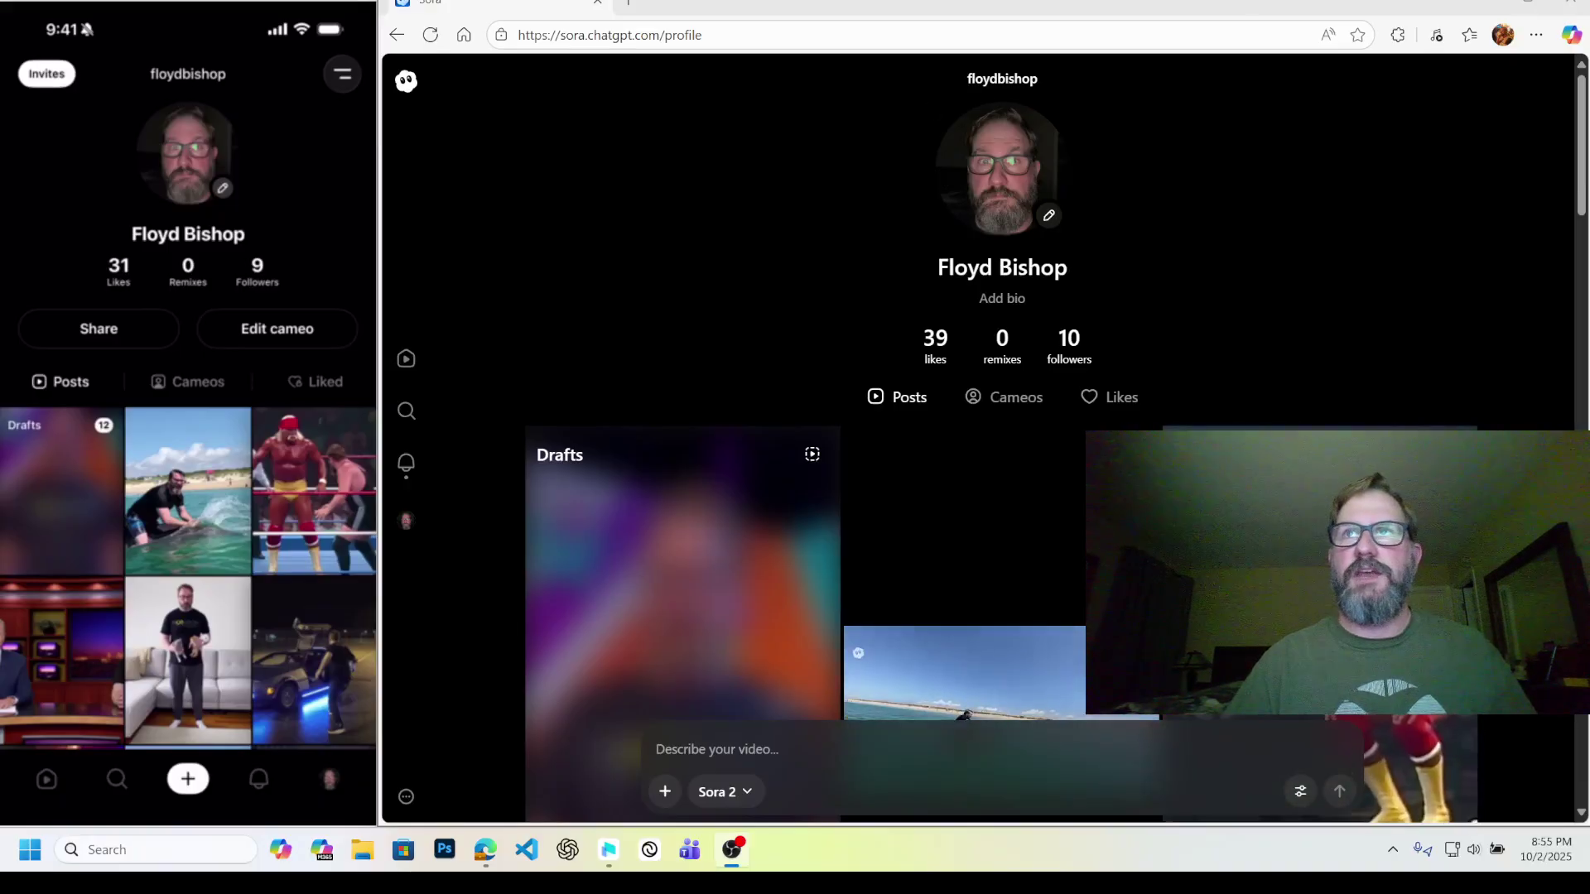
# Step: Maximize the browser window while the new cameo is recorded on the phone
pyautogui.press('super+Up')
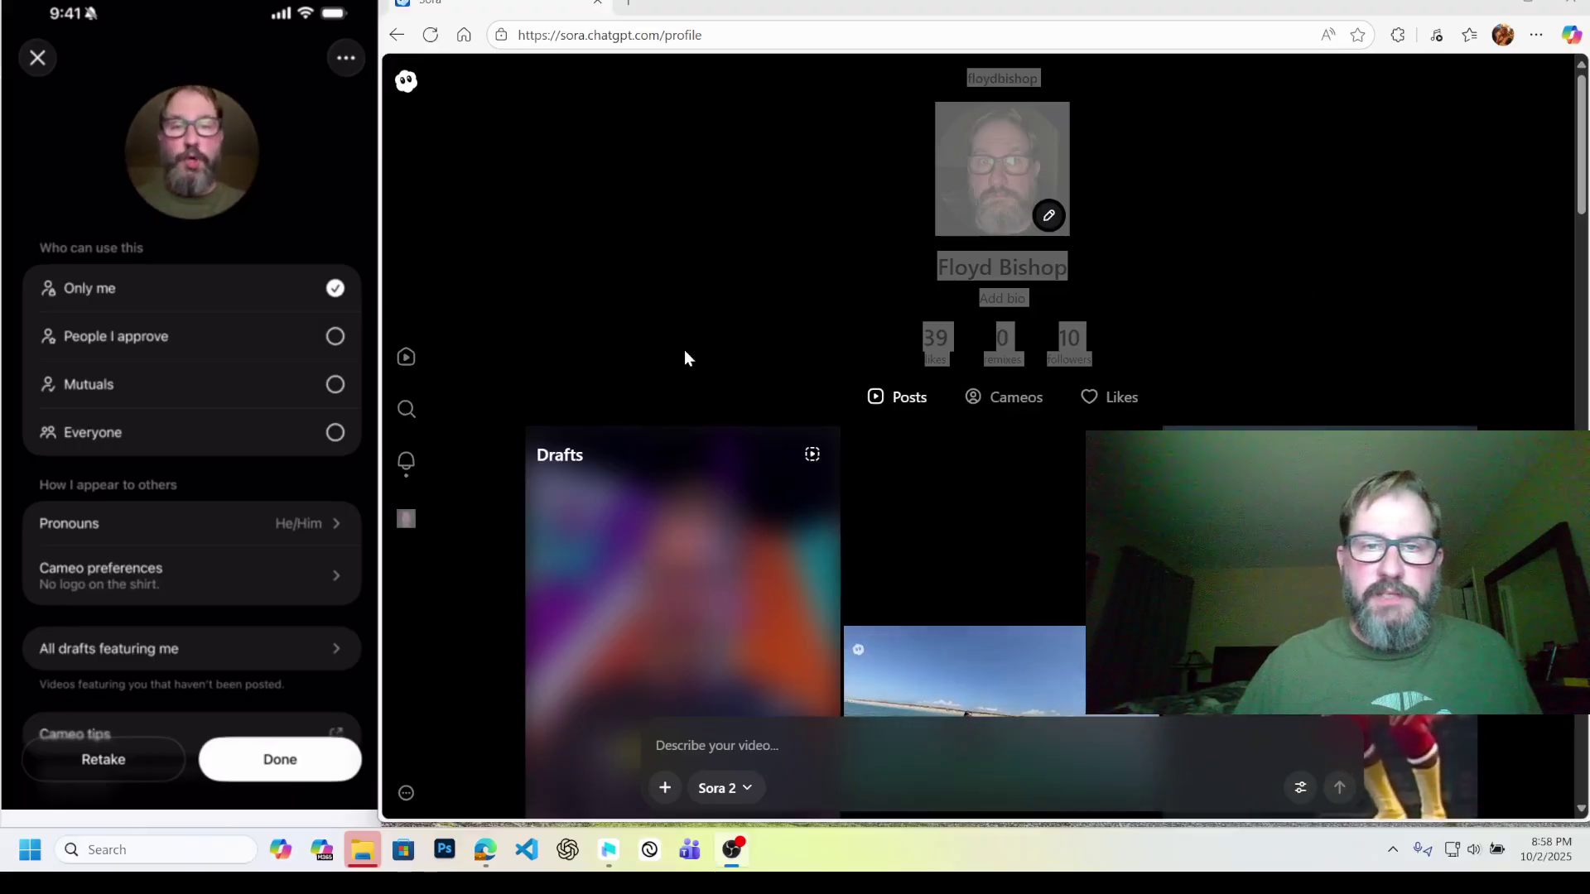
# Step: Clear the stray text selection on the profile page
pyautogui.click(670, 309)
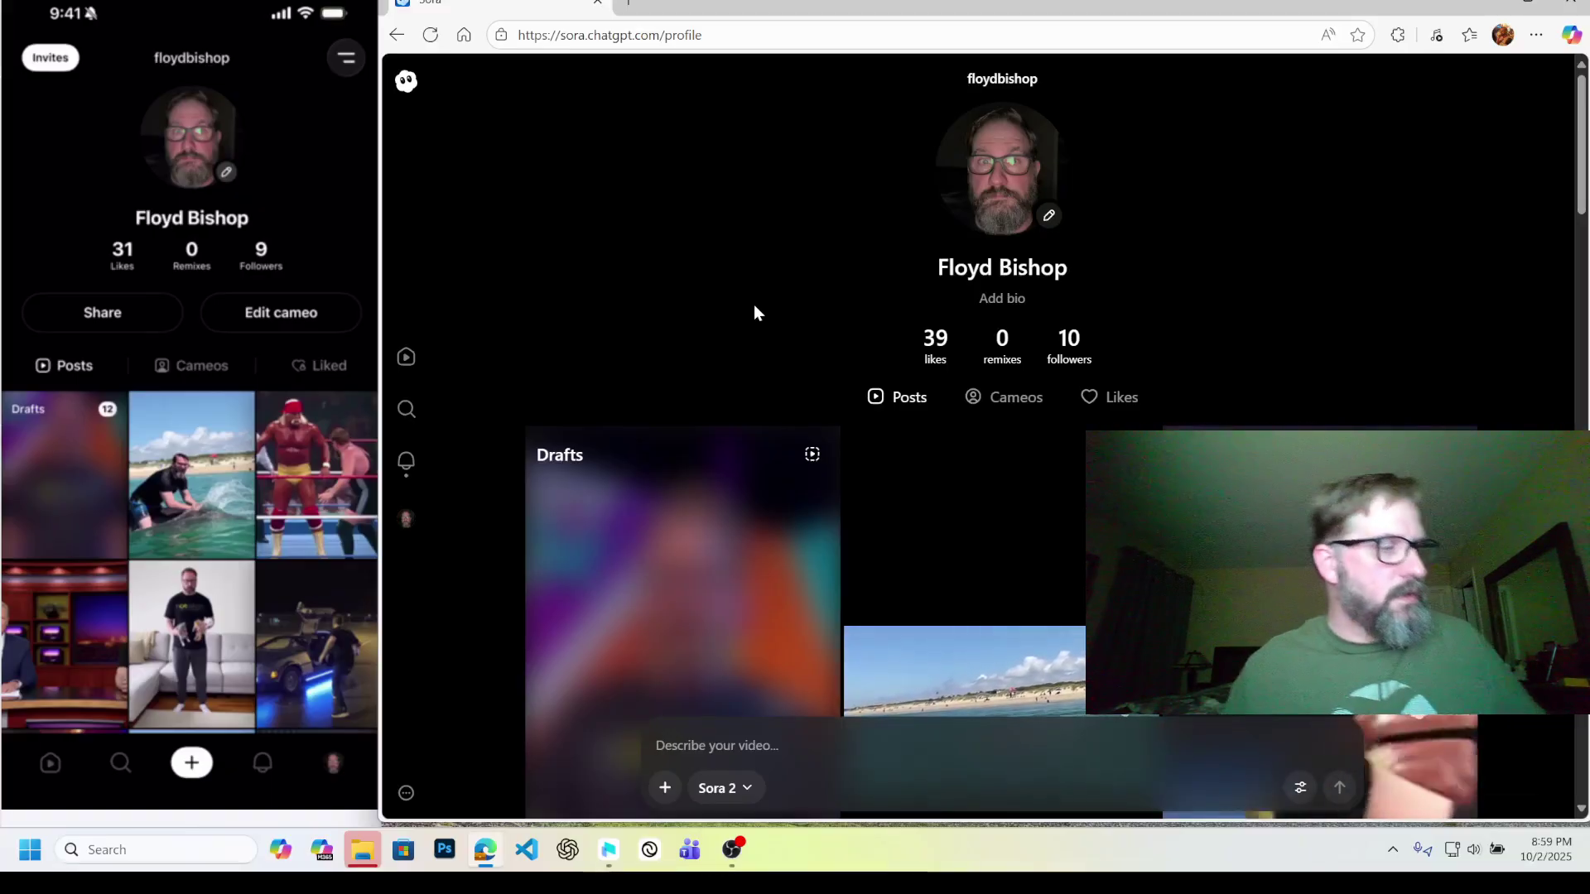
# Step: Submit a prompt of your cameo riding through Monument Valley, standing and backflipping
pyautogui.click(787, 747)
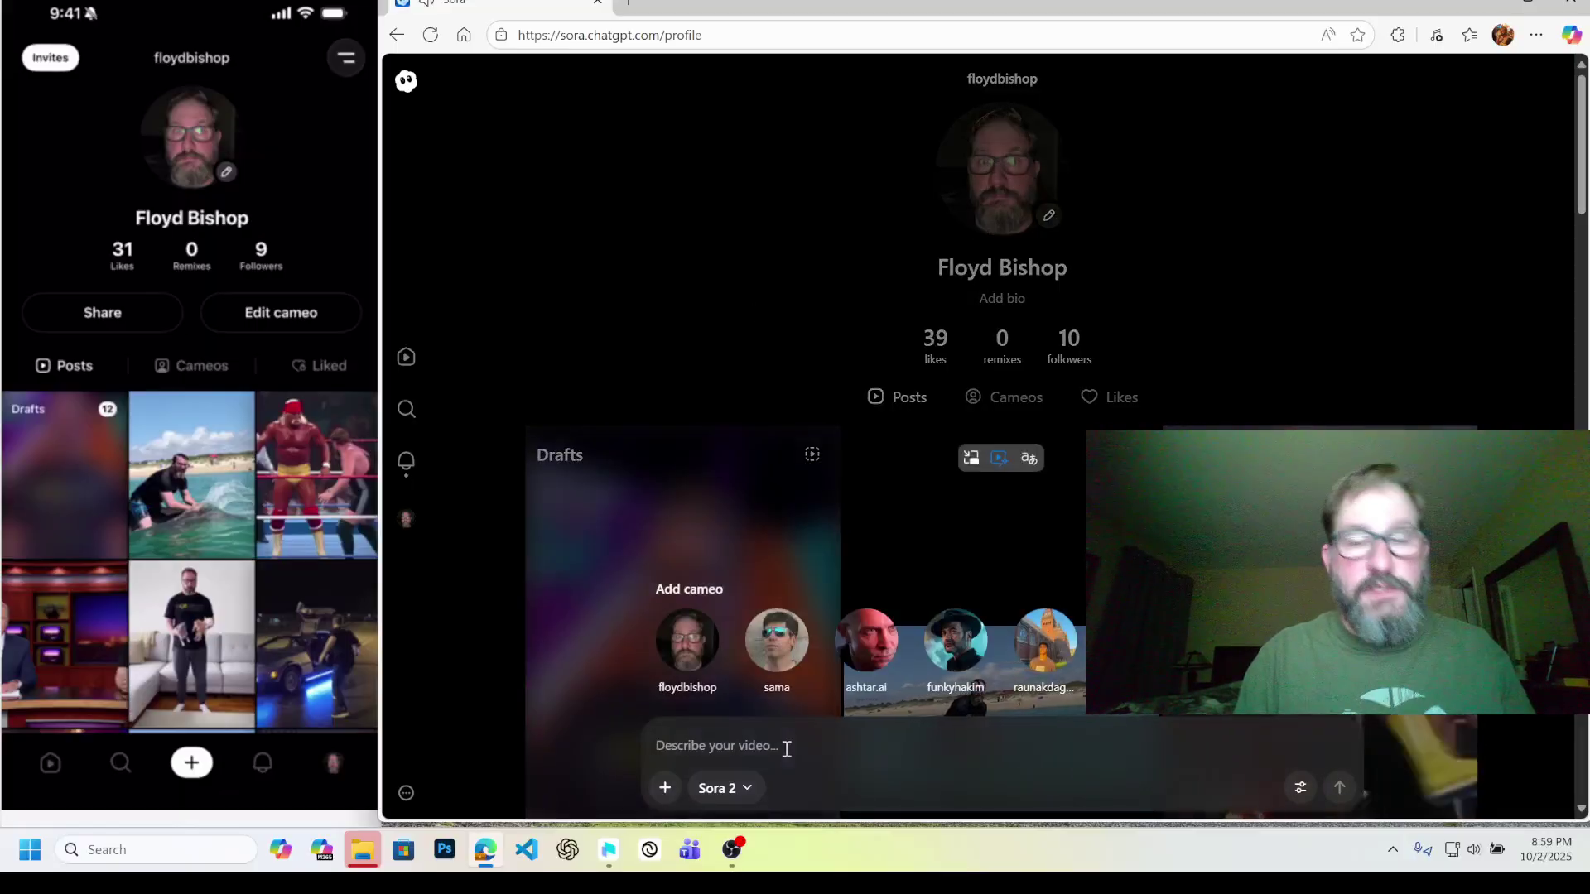
pyautogui.write('@f')
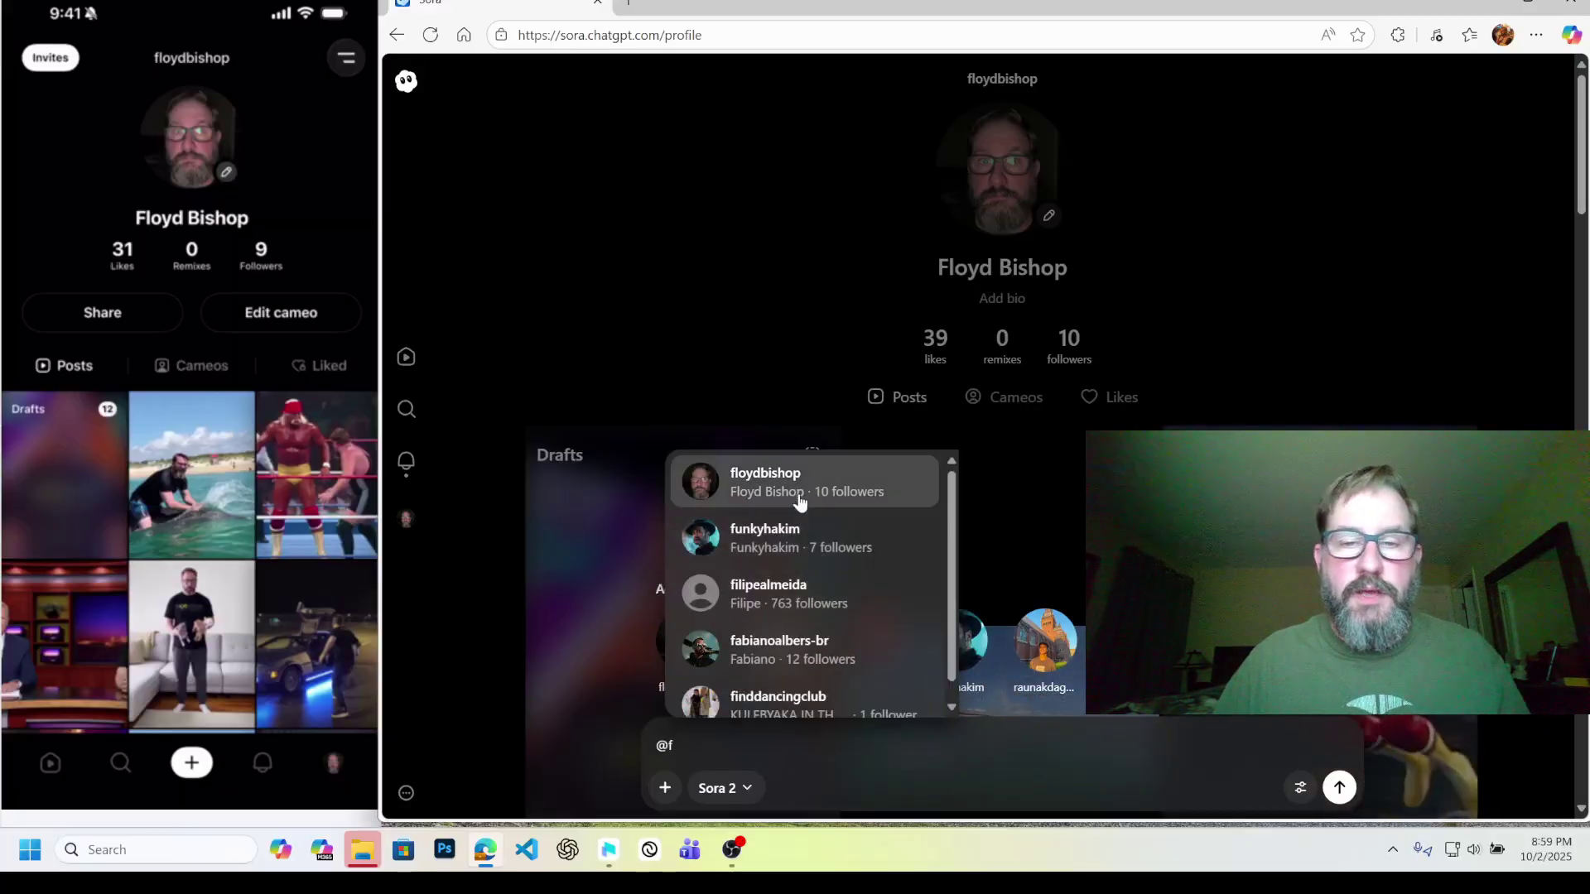
pyautogui.click(798, 495)
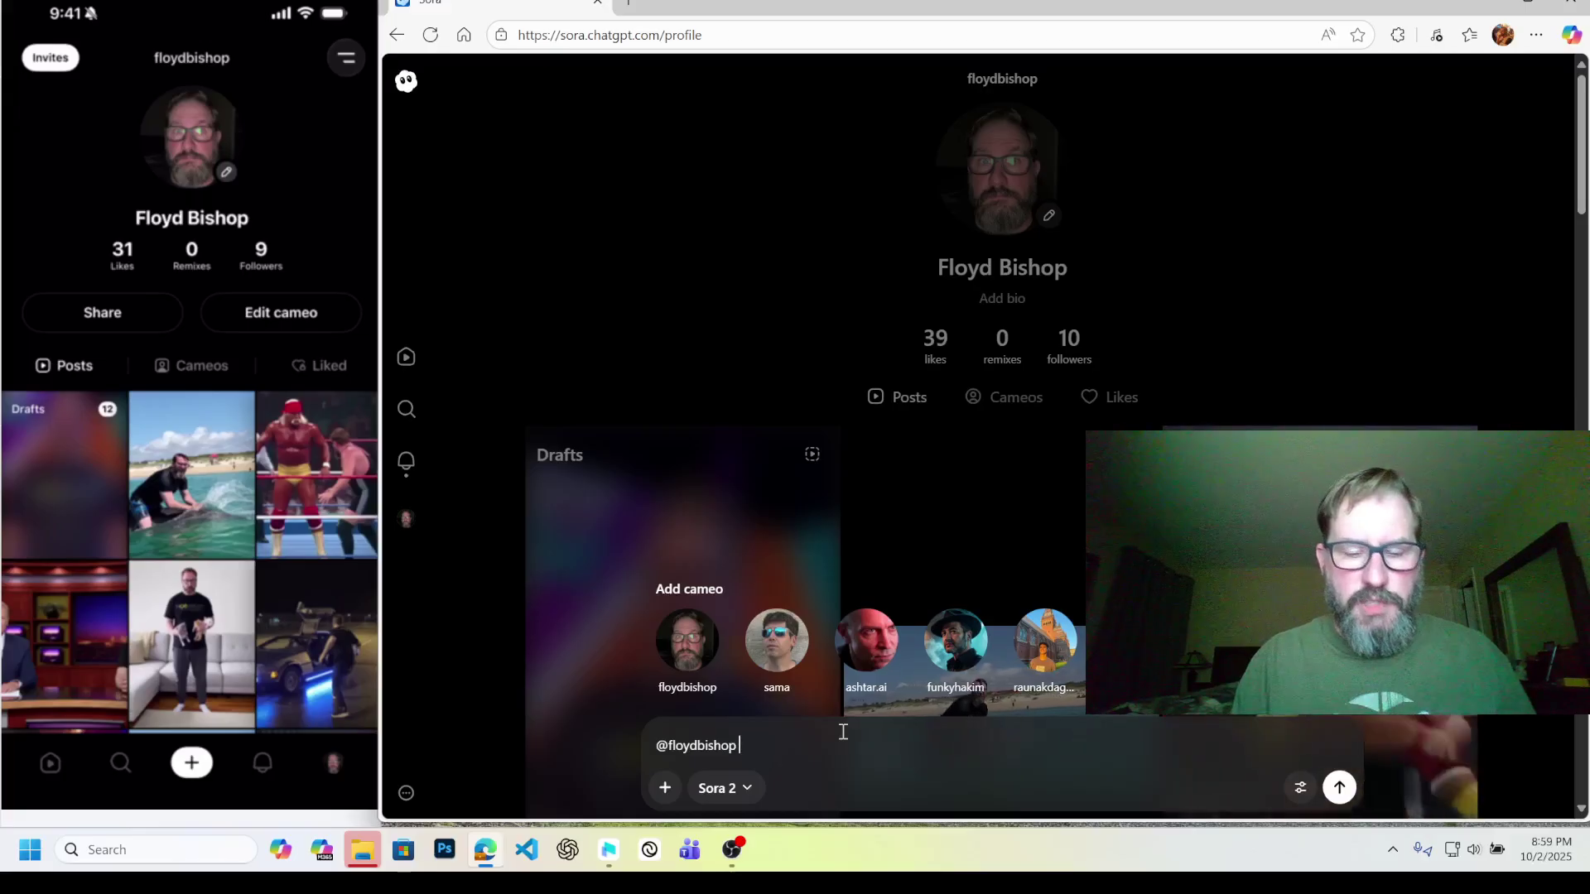
pyautogui.write('is ridin')
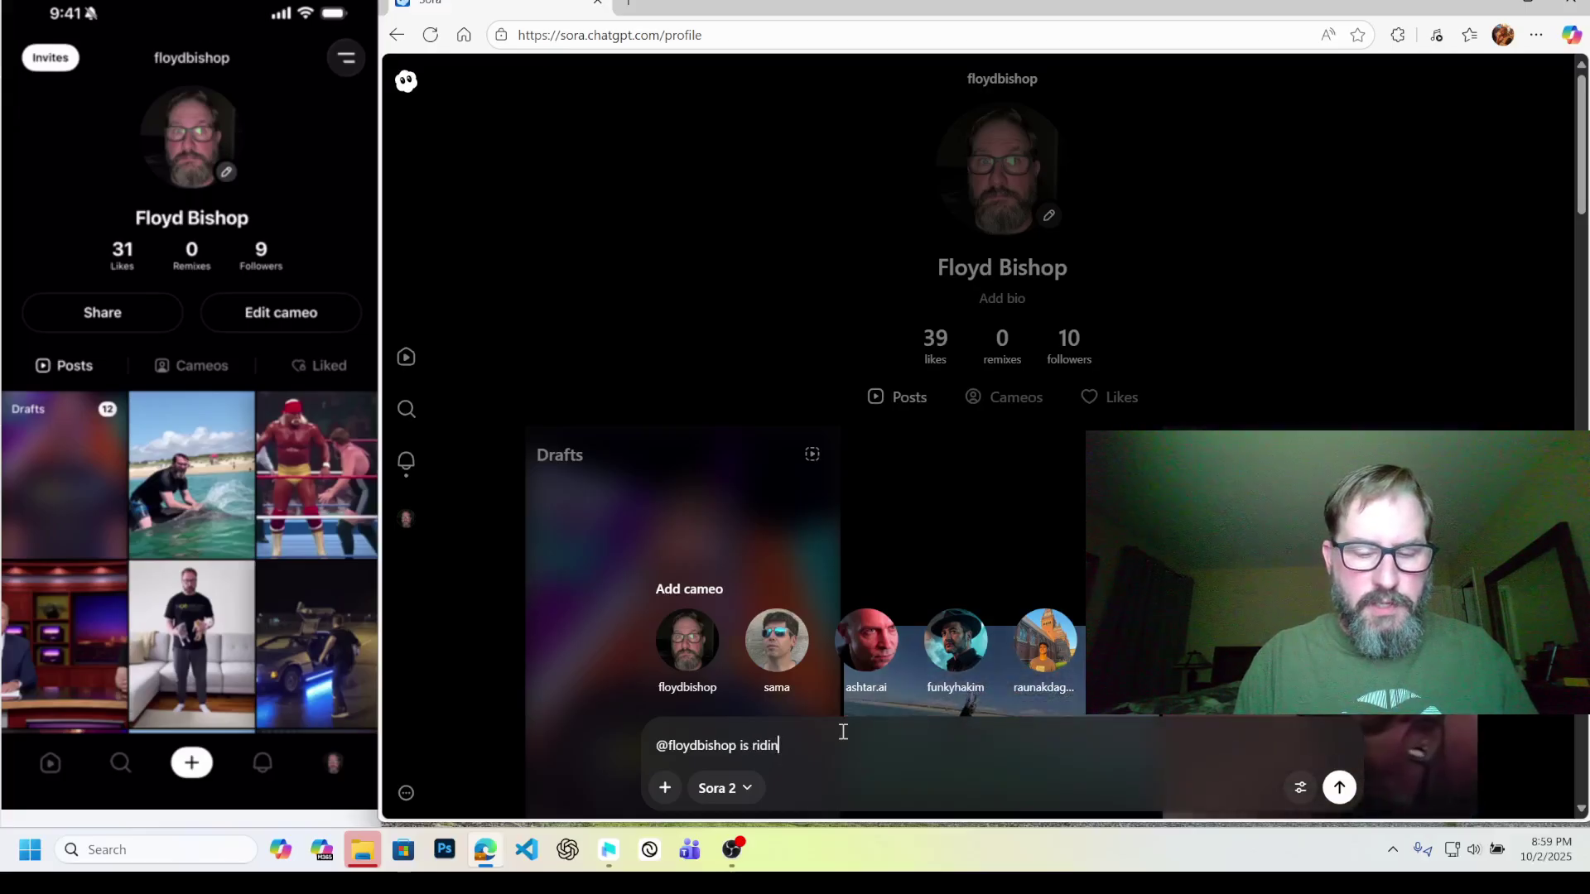
pyautogui.write('g a')
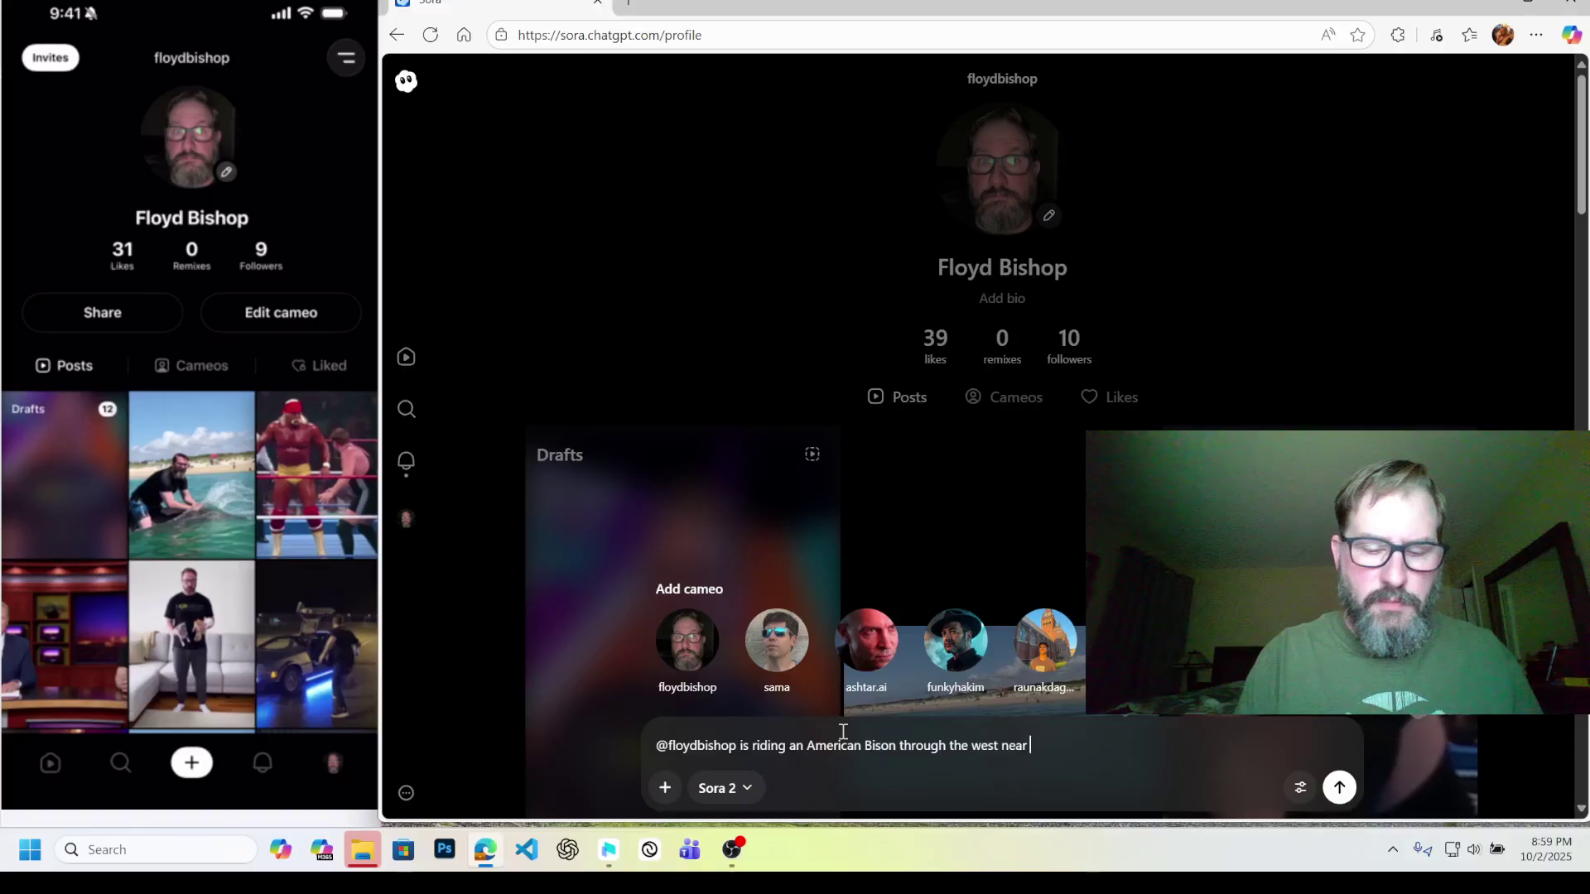
pyautogui.write('west near monument ')
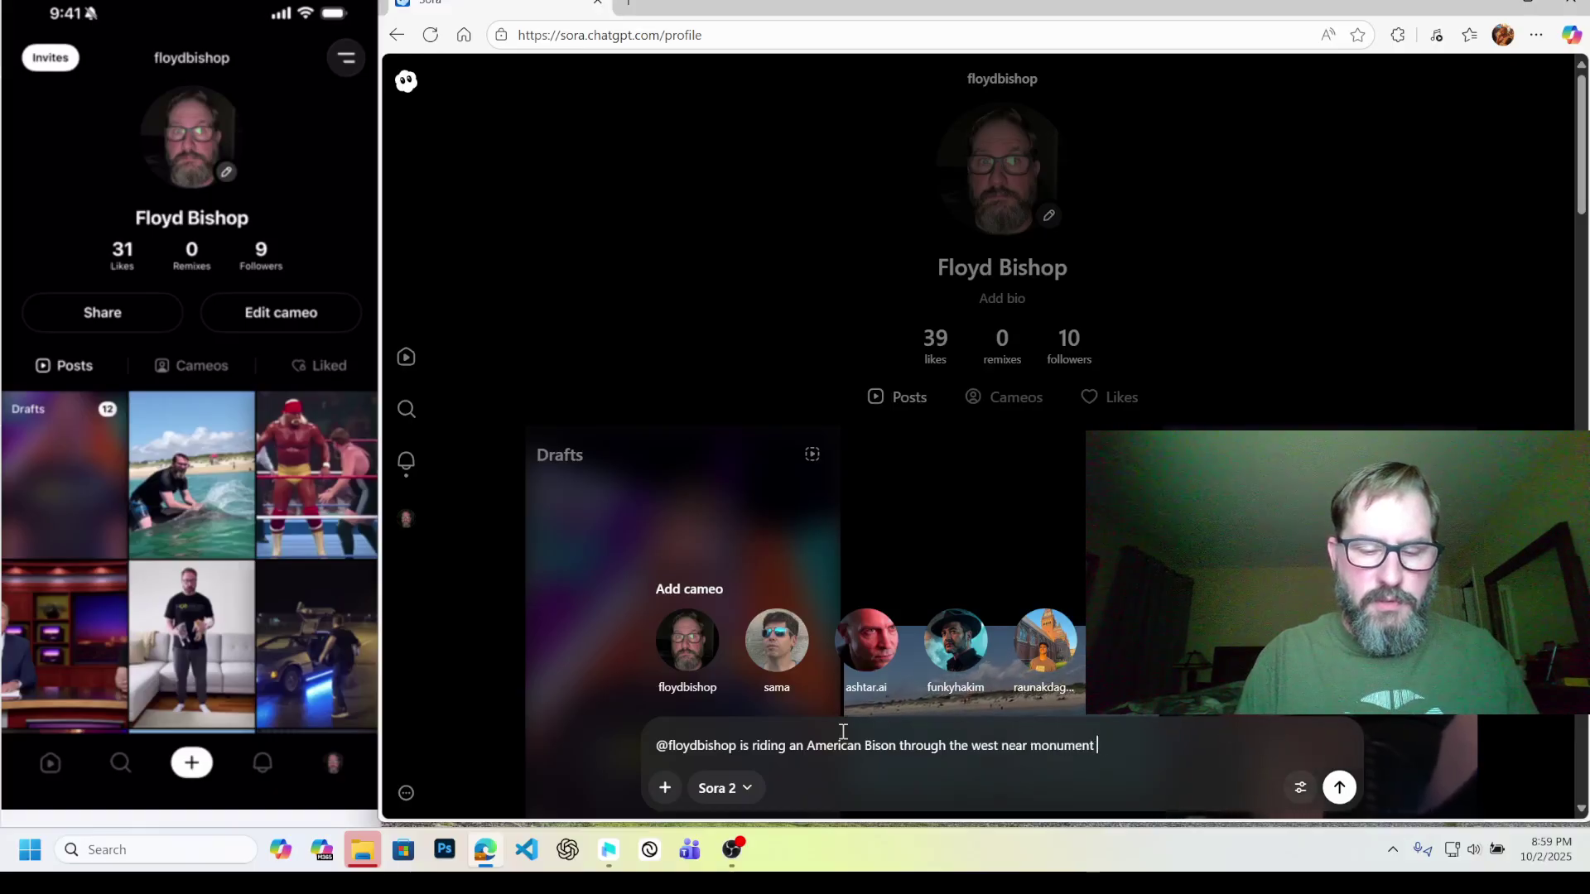
pyautogui.write('valley. ')
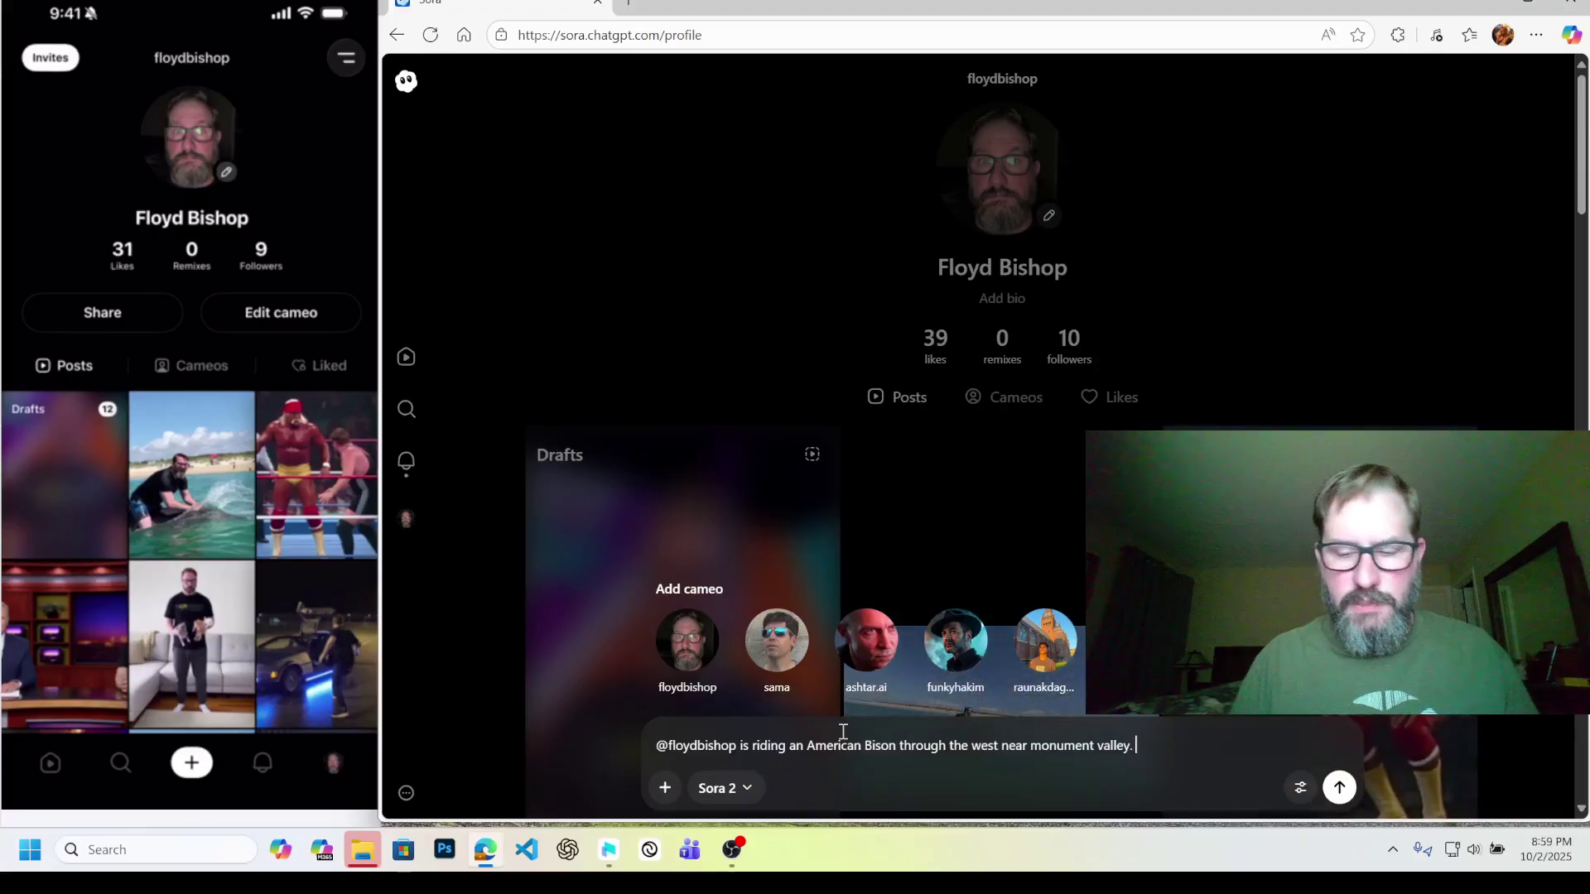
pyautogui.write('He stan')
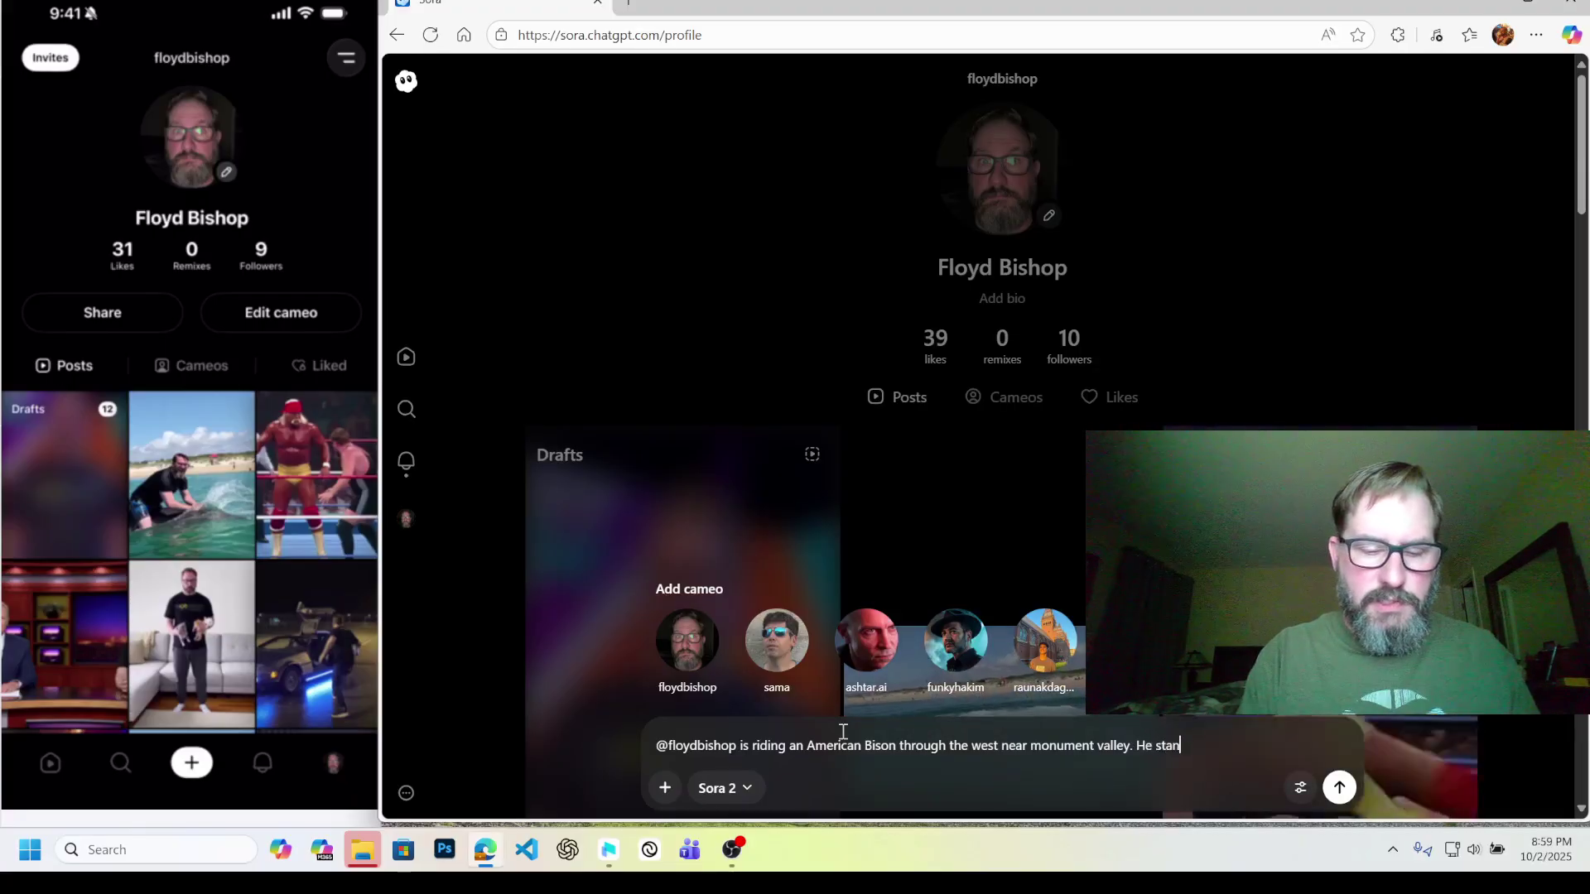
pyautogui.write('ds up on its ')
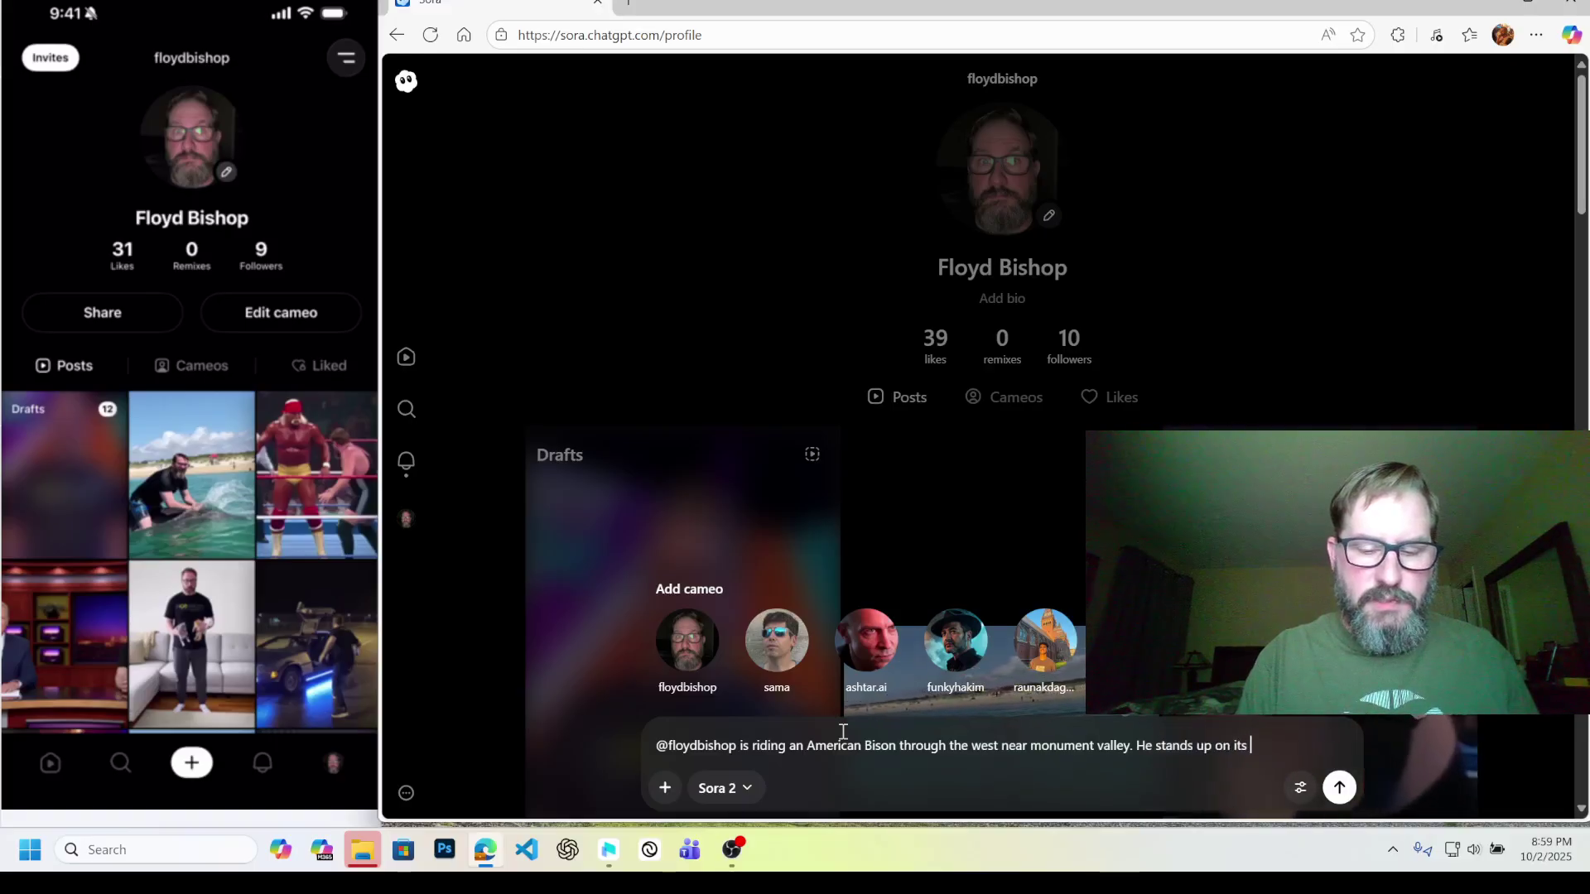
pyautogui.write('back and ')
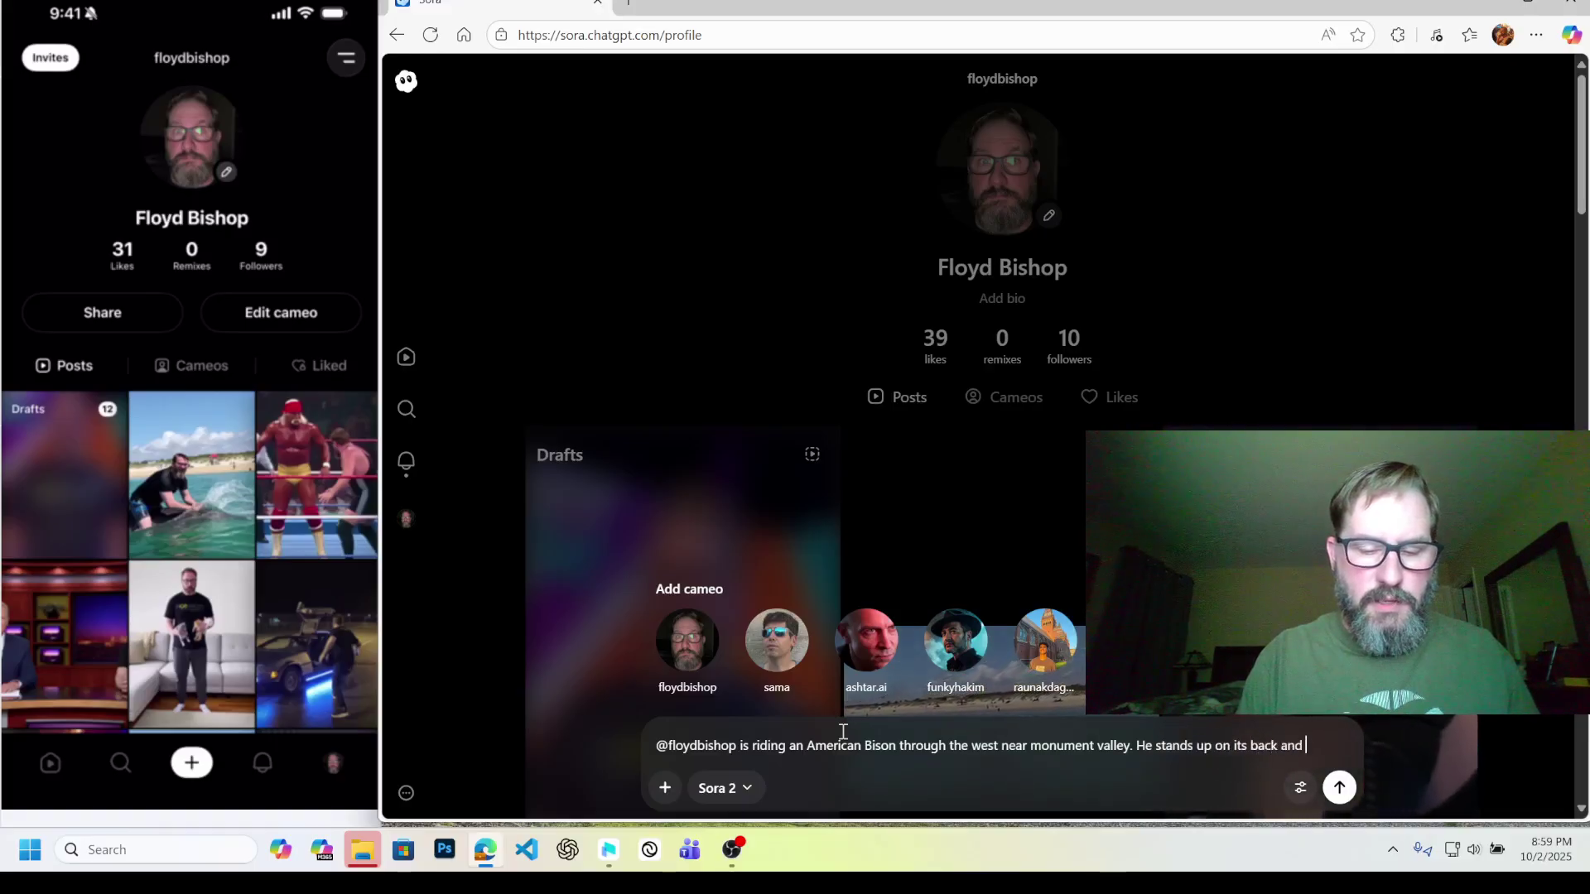
pyautogui.write('does a backf')
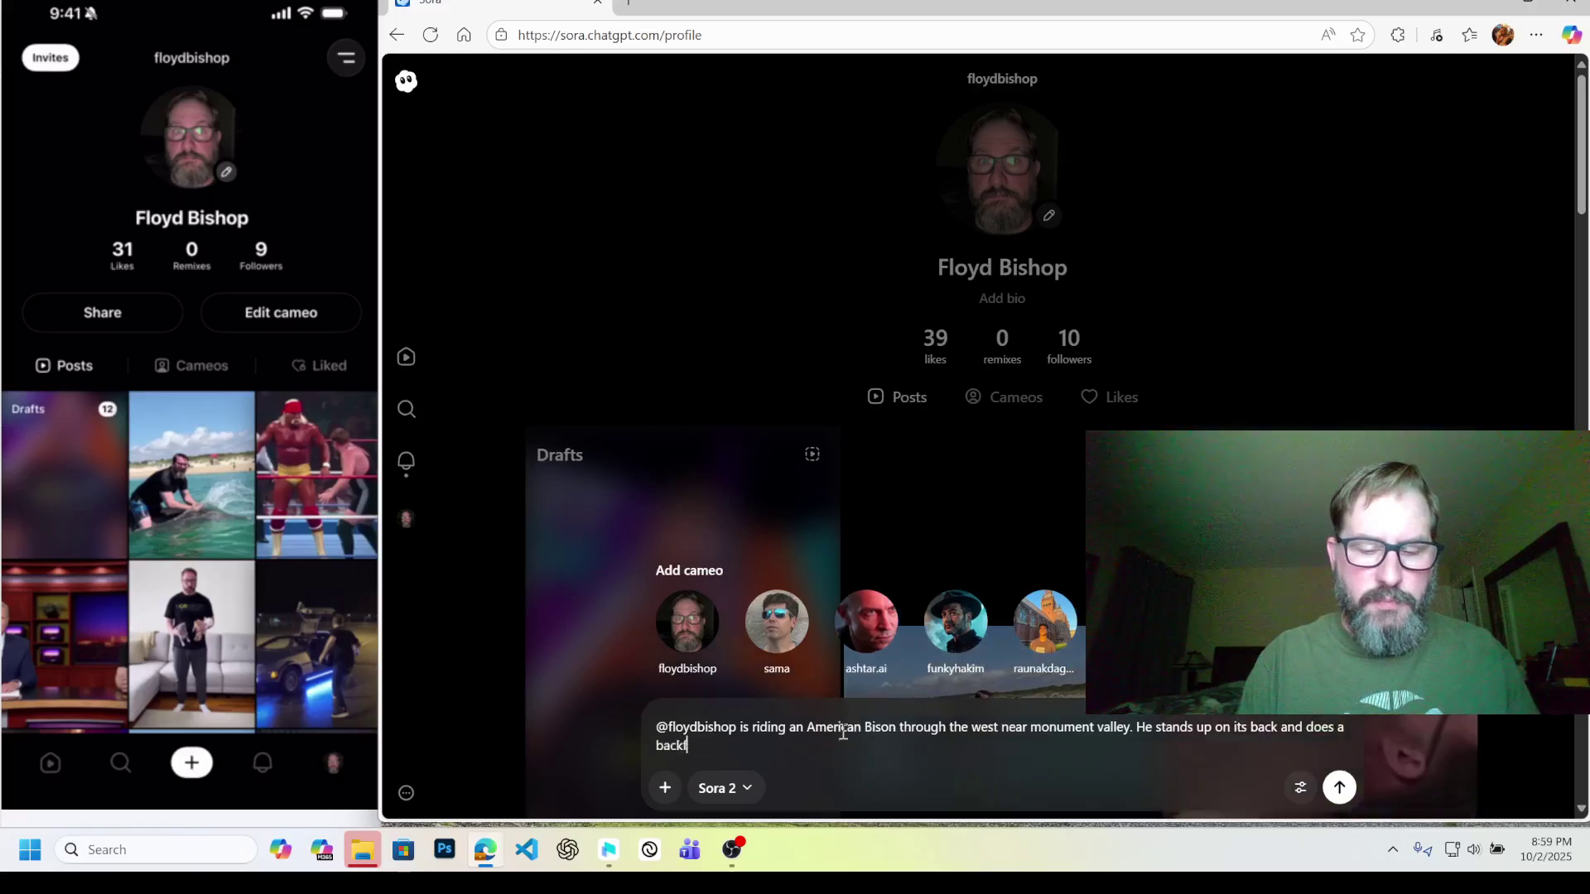
pyautogui.write('lip.')
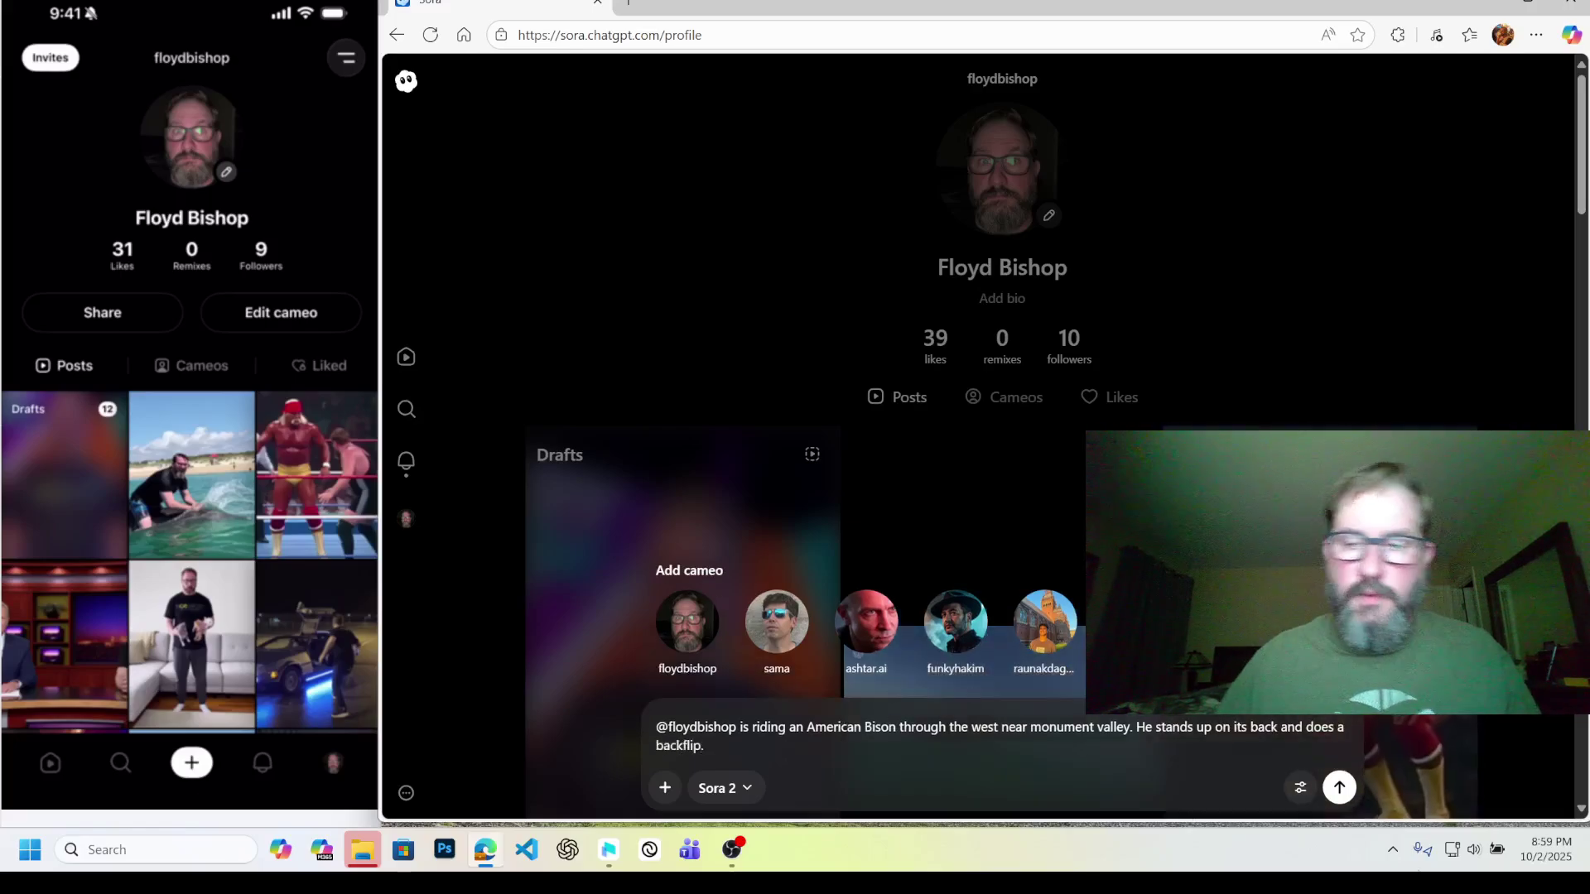
pyautogui.click(1347, 793)
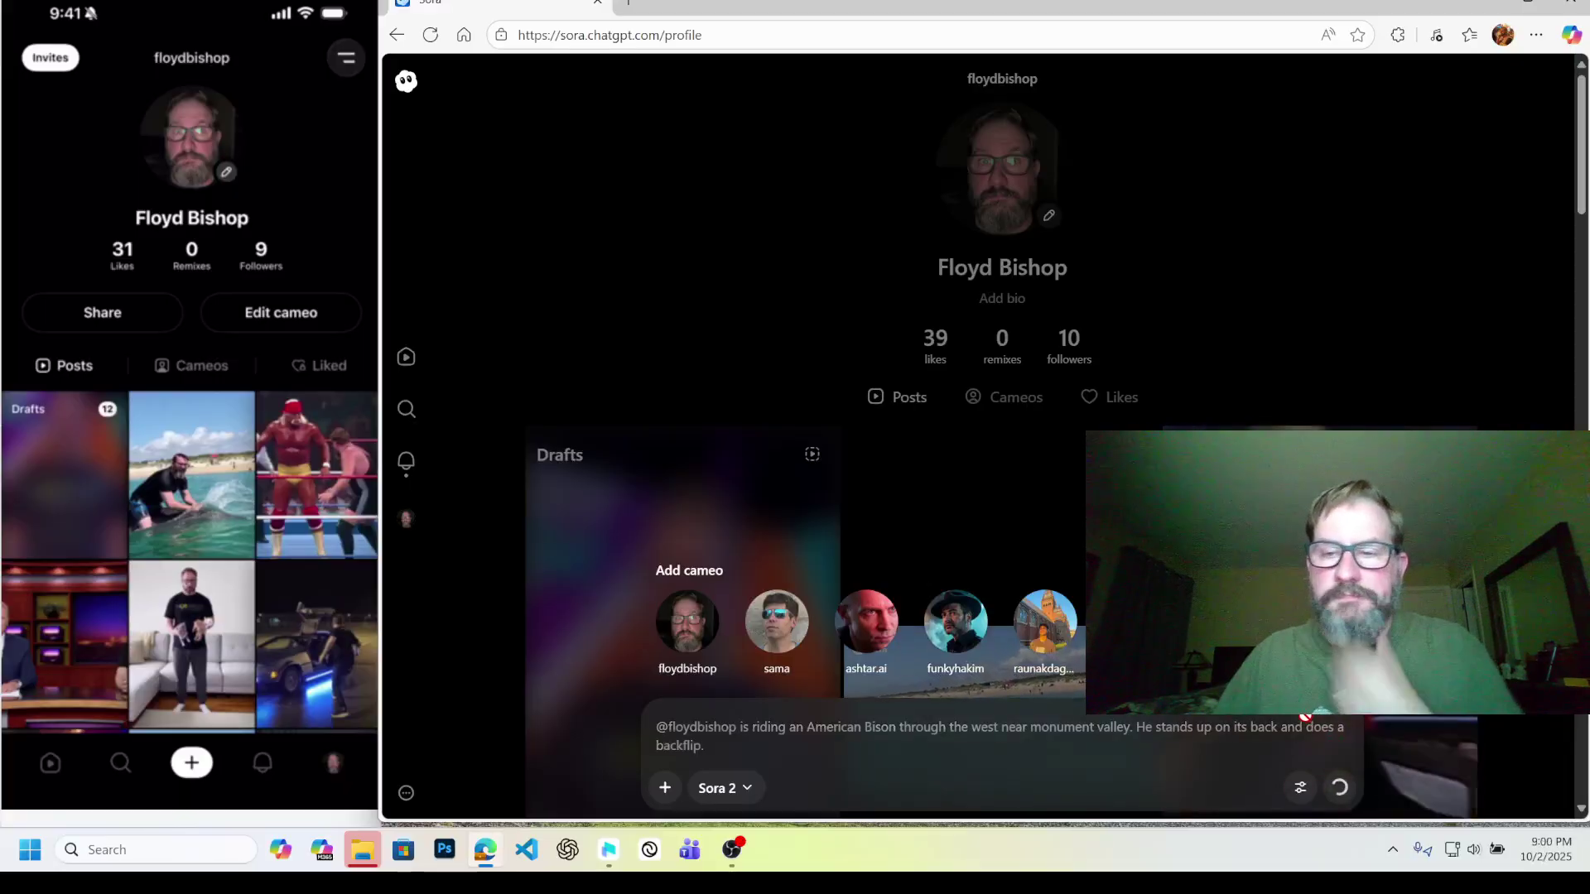
pyautogui.click(1301, 793)
pyautogui.moveTo(1179, 717)
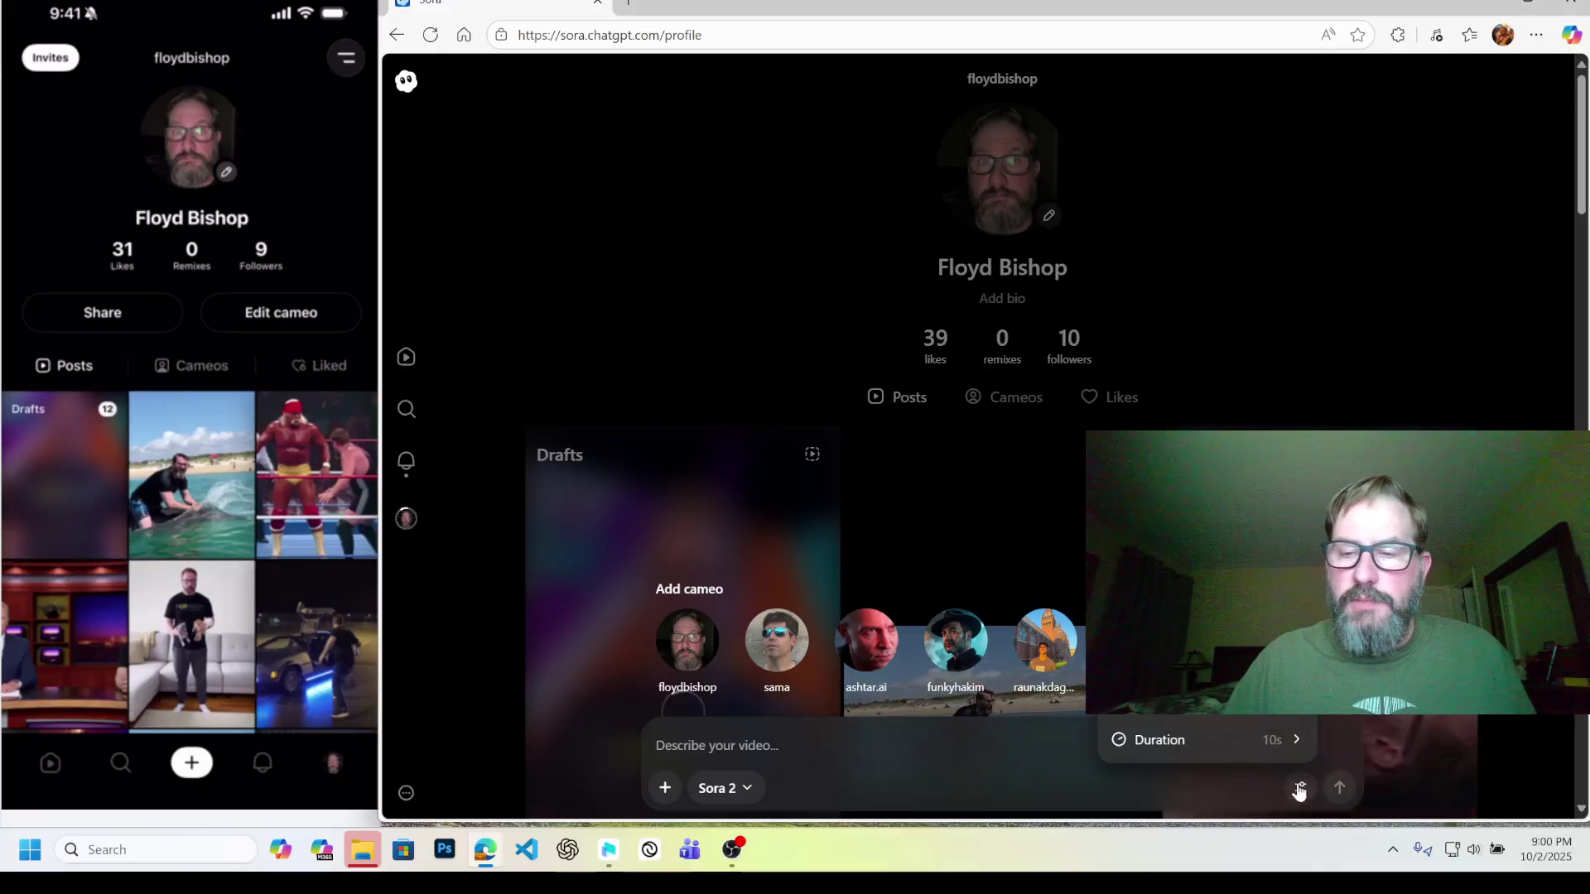
pyautogui.moveTo(1250, 743)
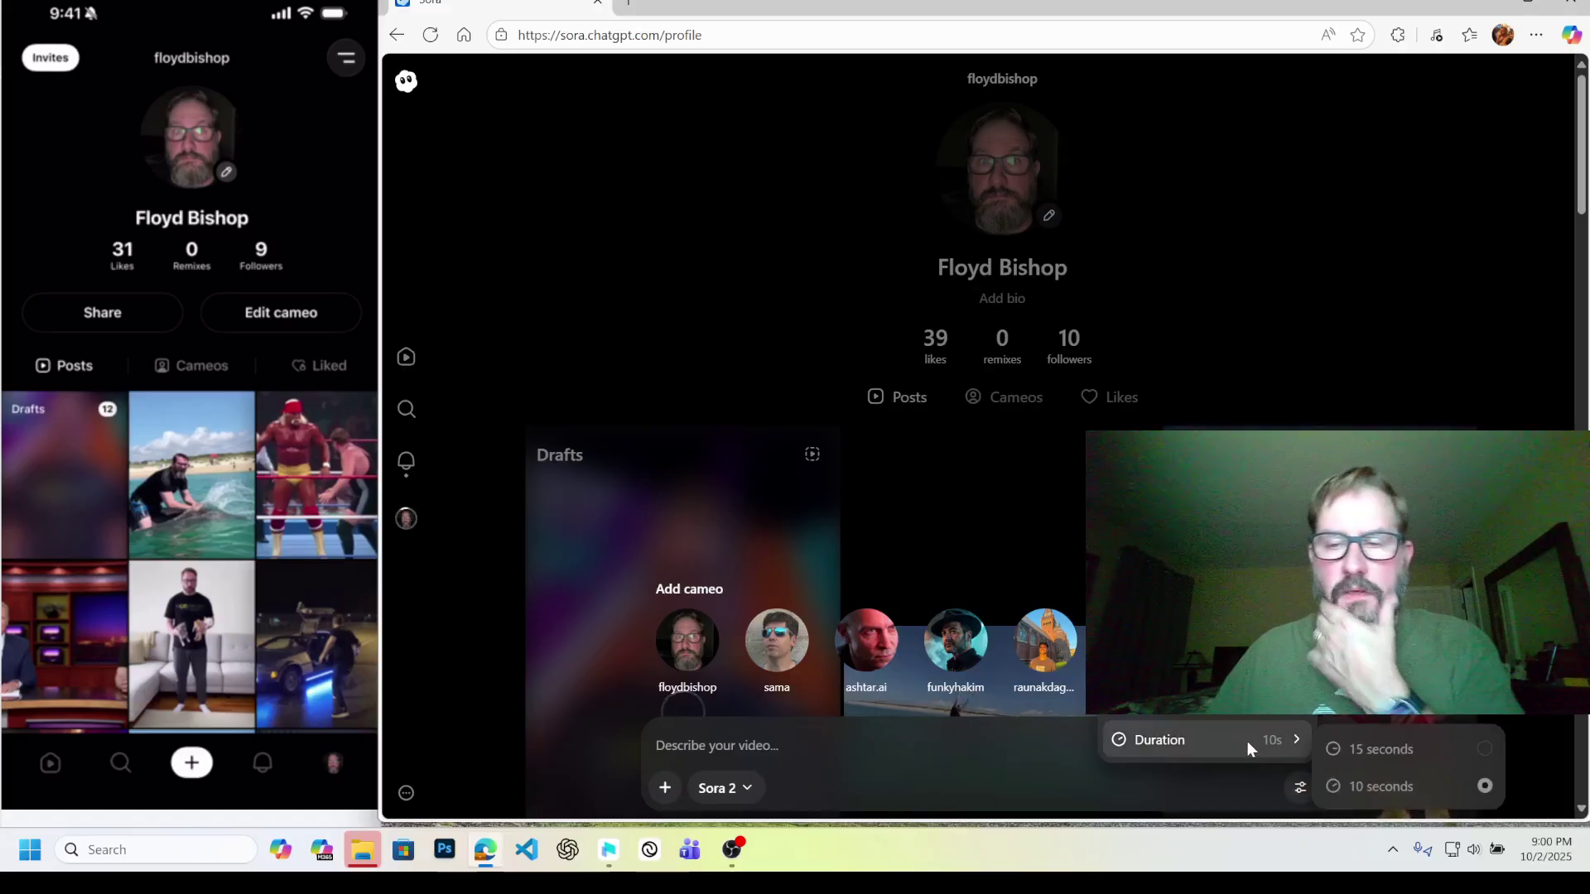
pyautogui.moveTo(1229, 717)
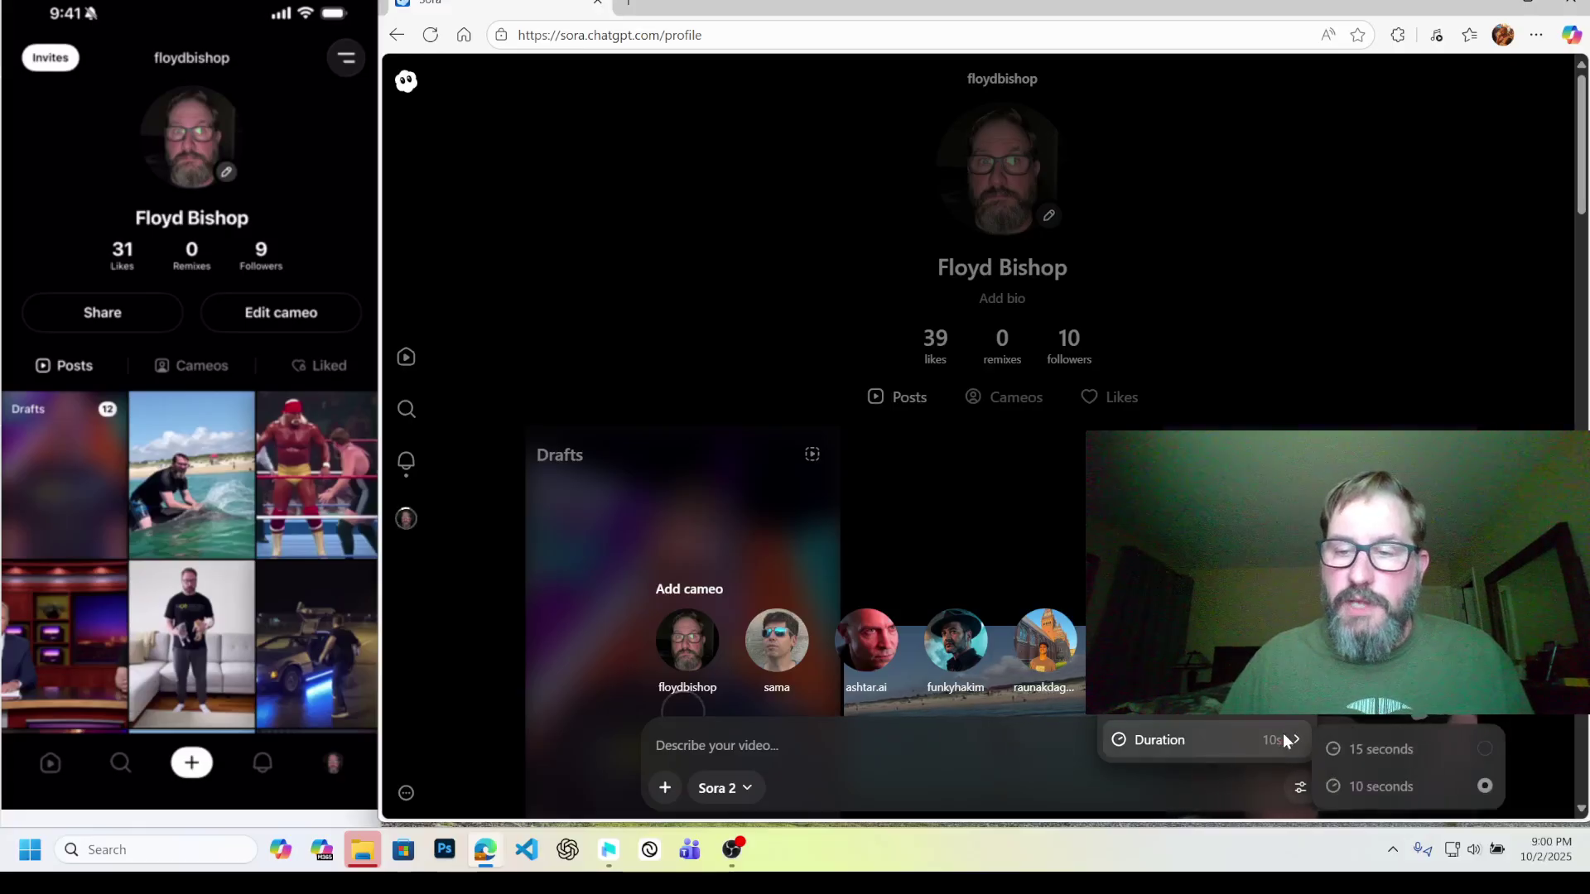
pyautogui.scroll(-2, 1368, 785)
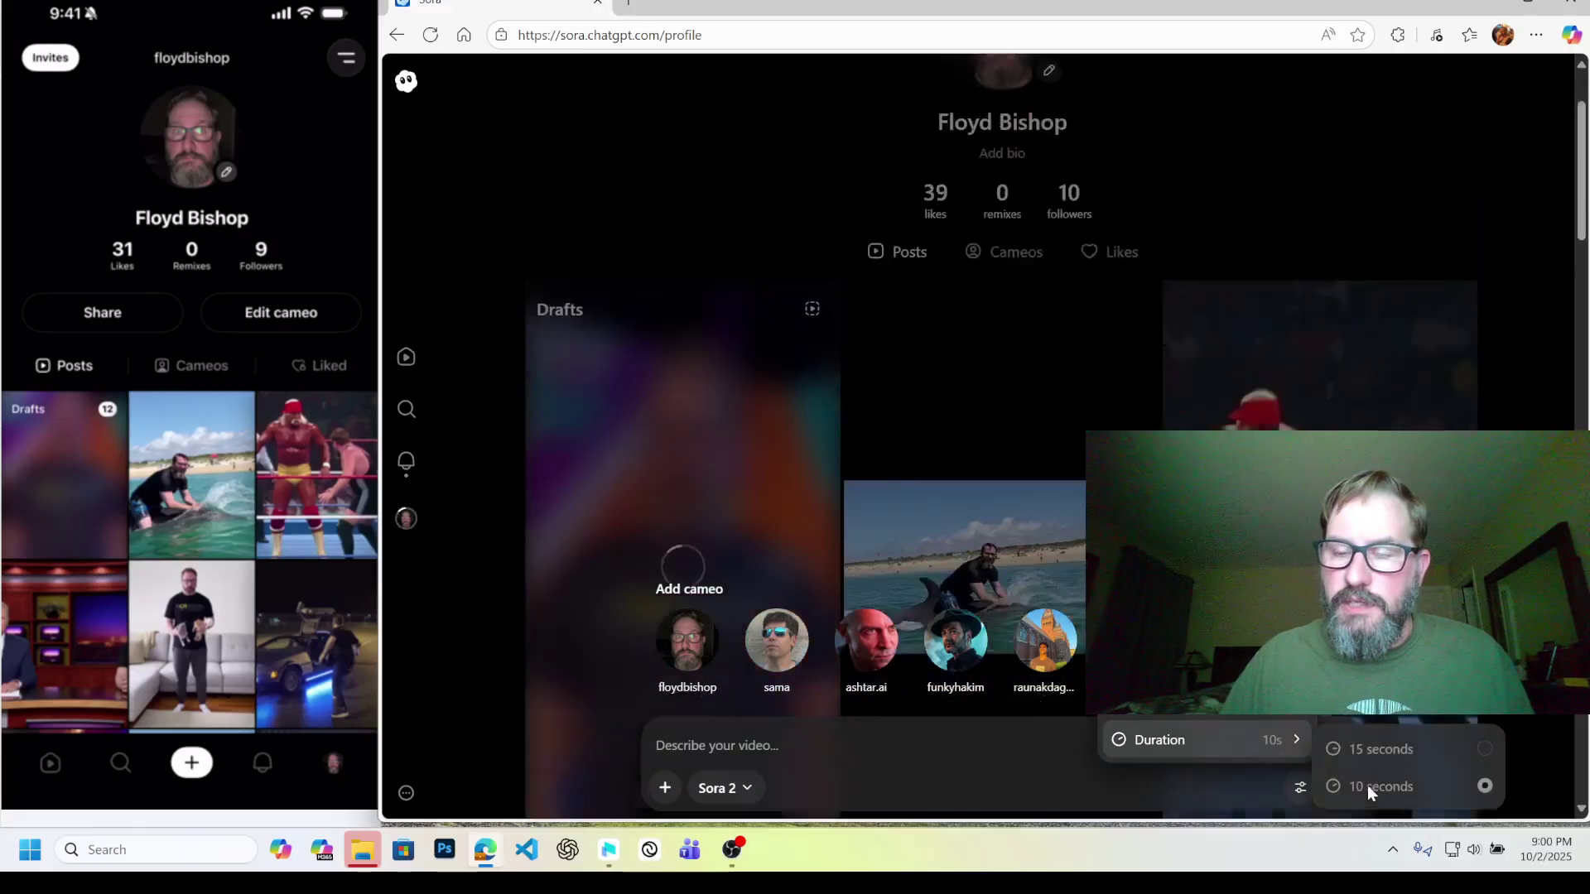
pyautogui.scroll(2, 1368, 785)
pyautogui.click(1557, 396)
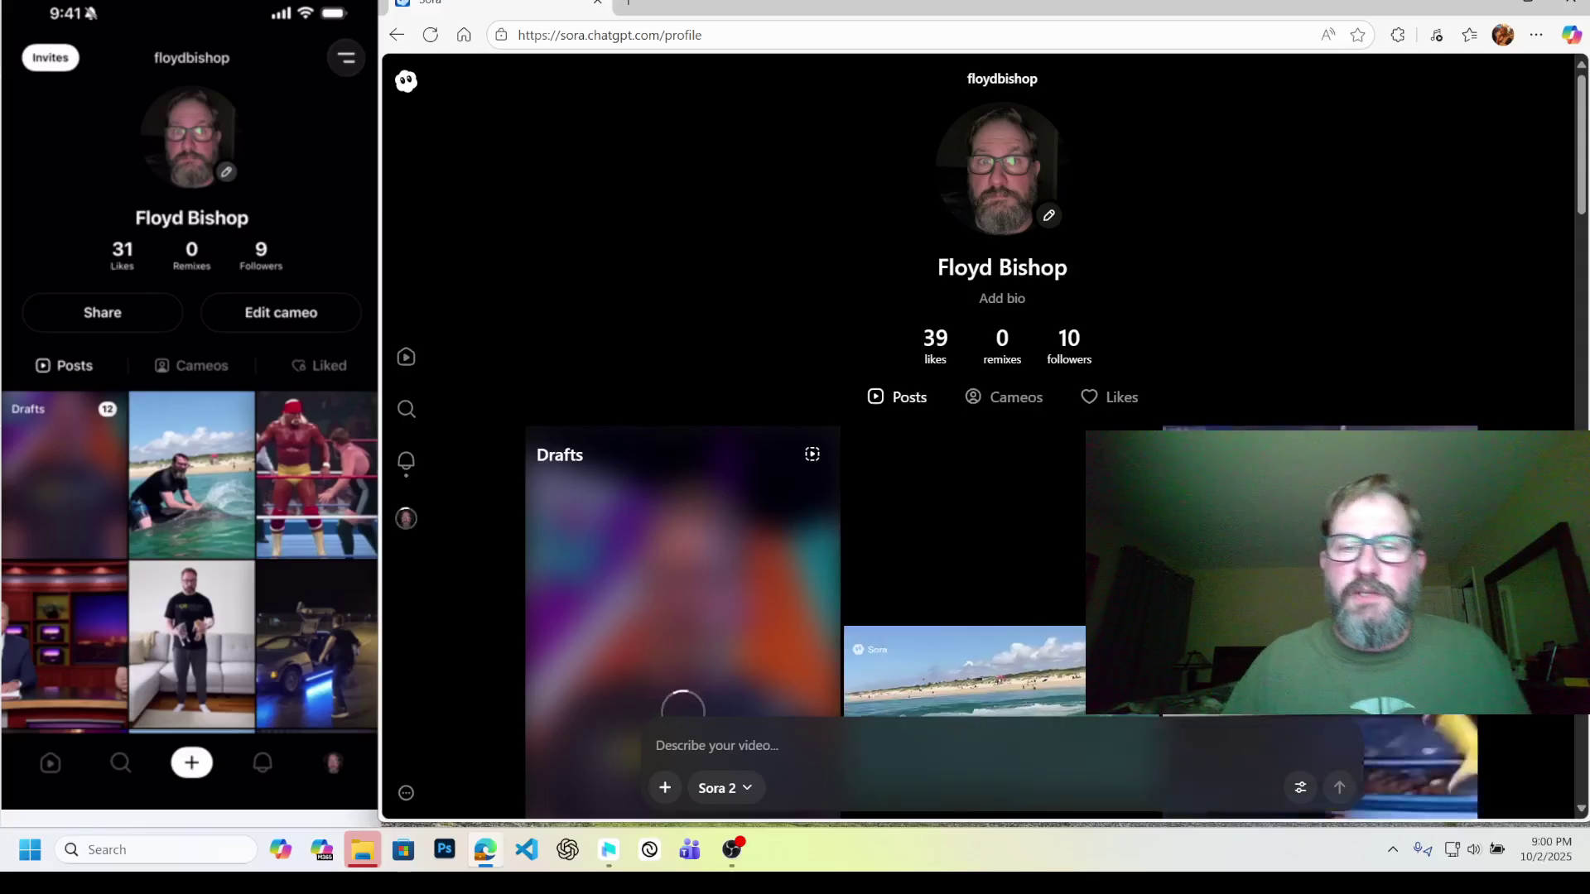
# Step: Scroll the profile page down to the Drafts tile
pyautogui.scroll(-2, 710, 467)
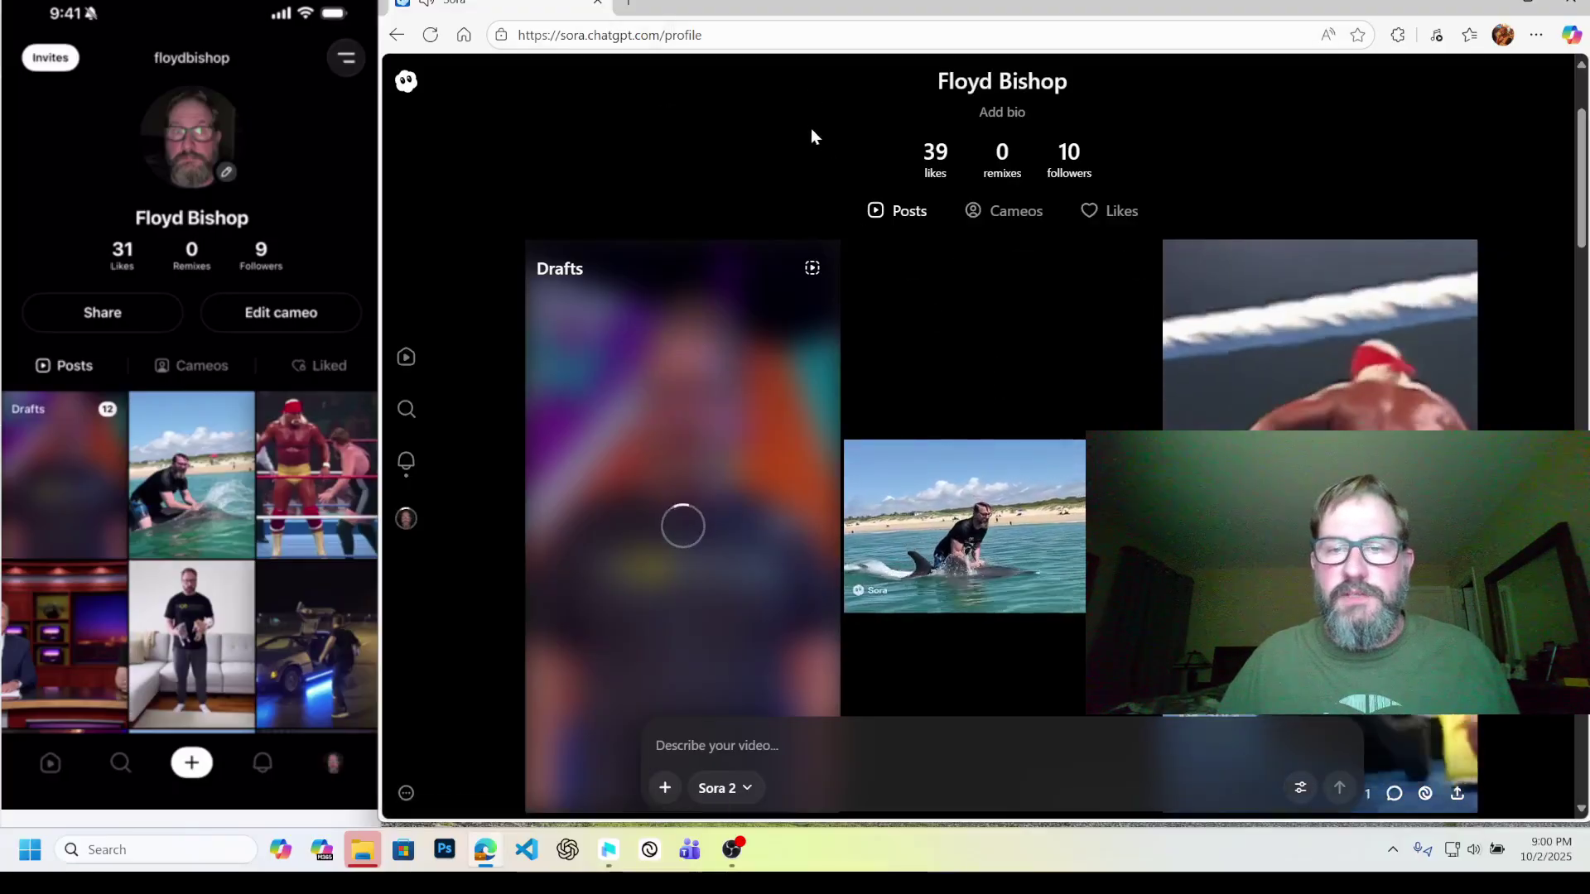
pyautogui.scroll(-1, 960, 402)
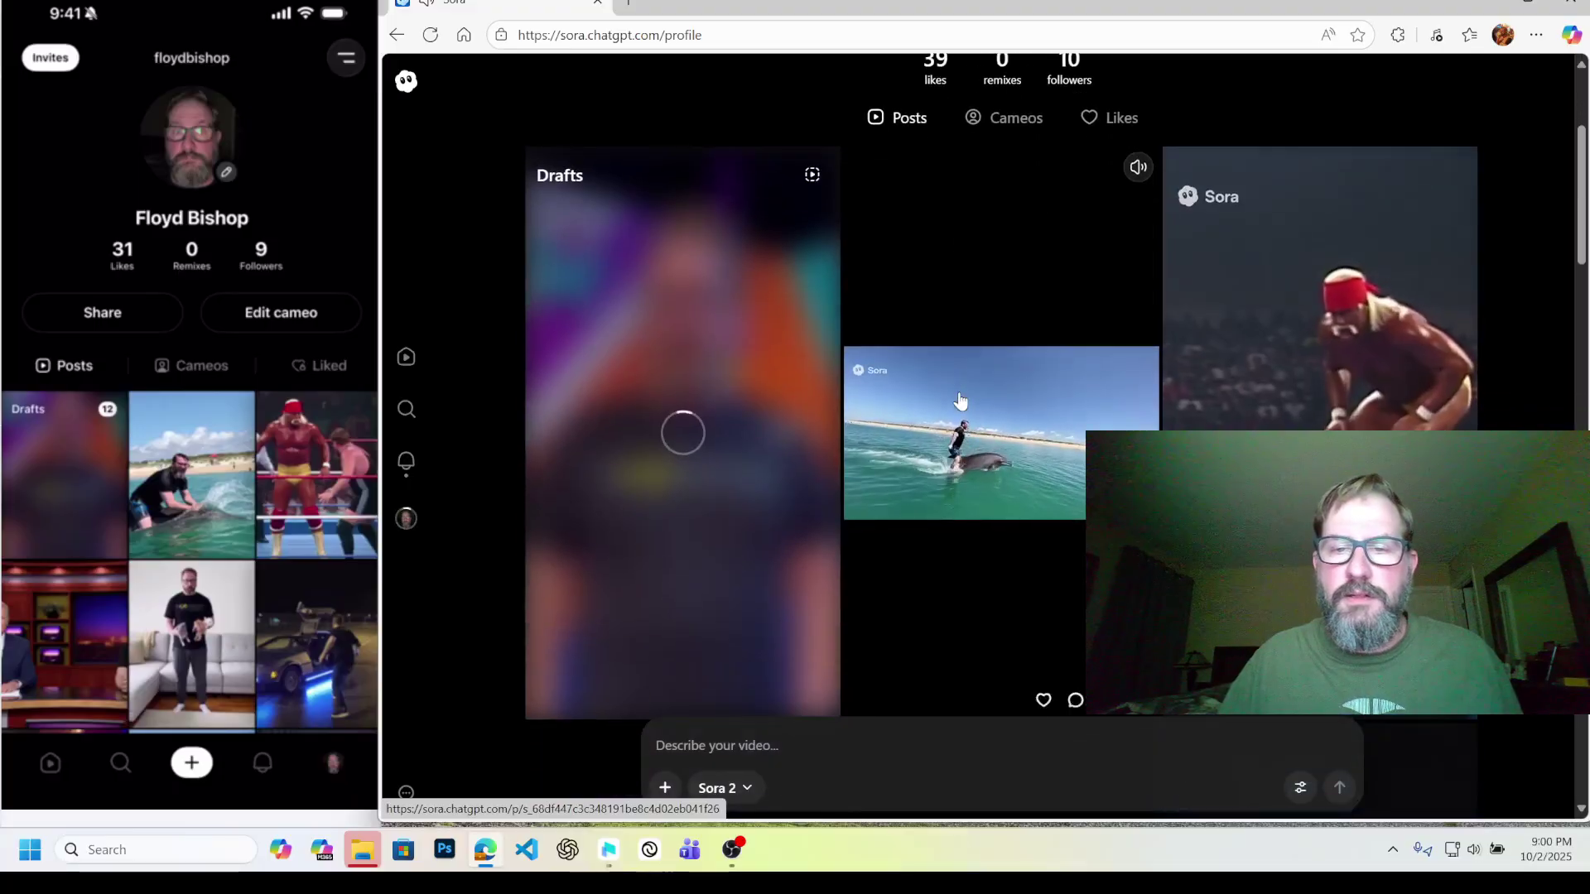
pyautogui.moveTo(1289, 365)
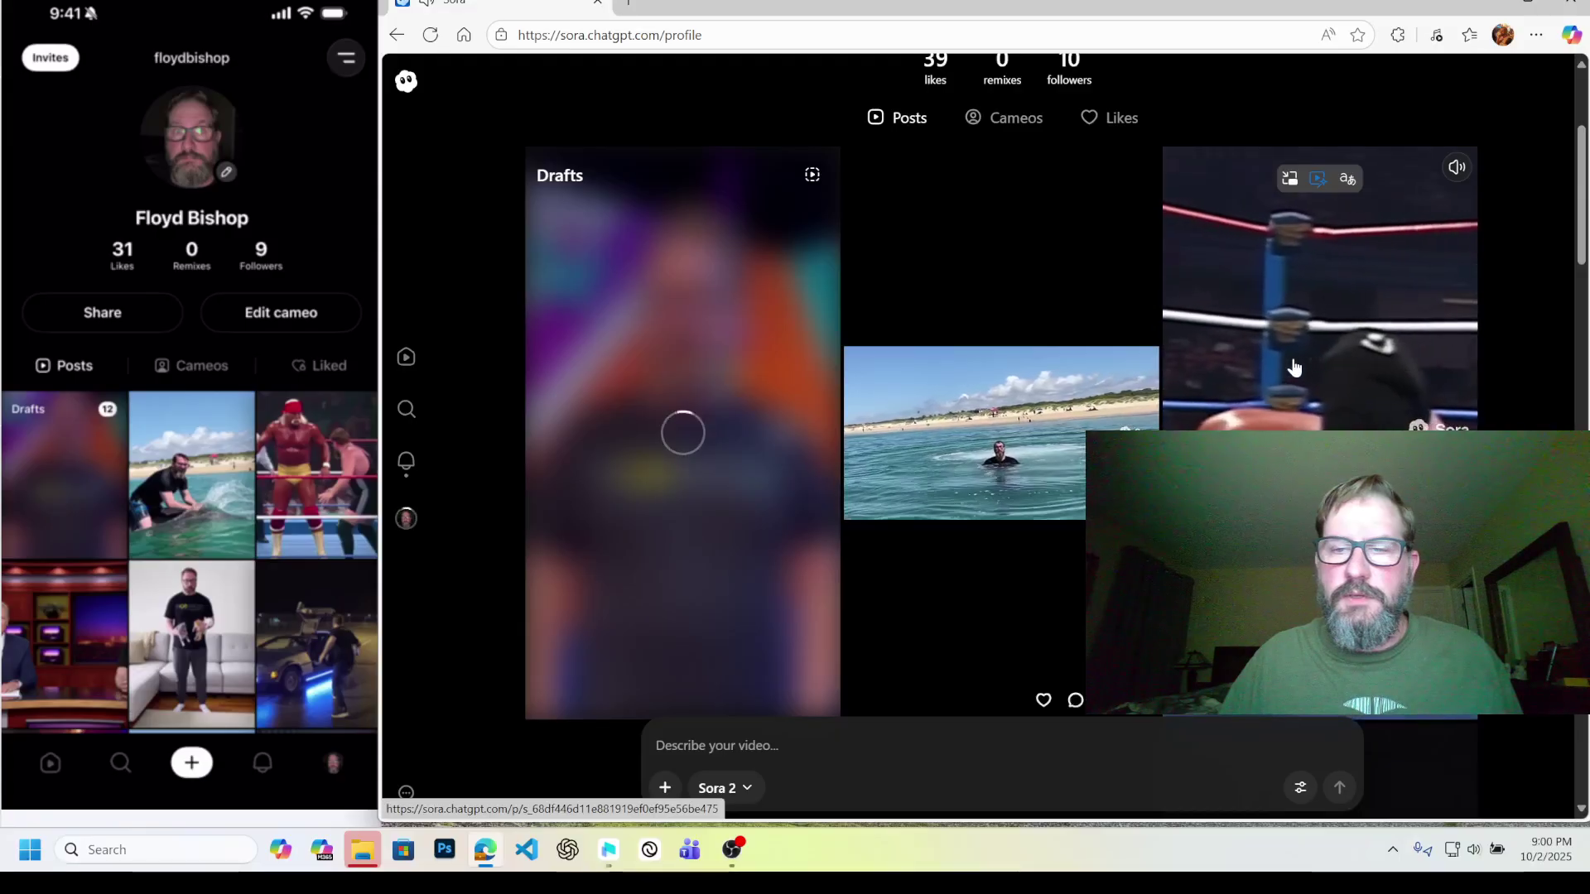
# Step: Open Drafts, scroll through the grid, and play the Bob Ross painting draft
pyautogui.click(675, 298)
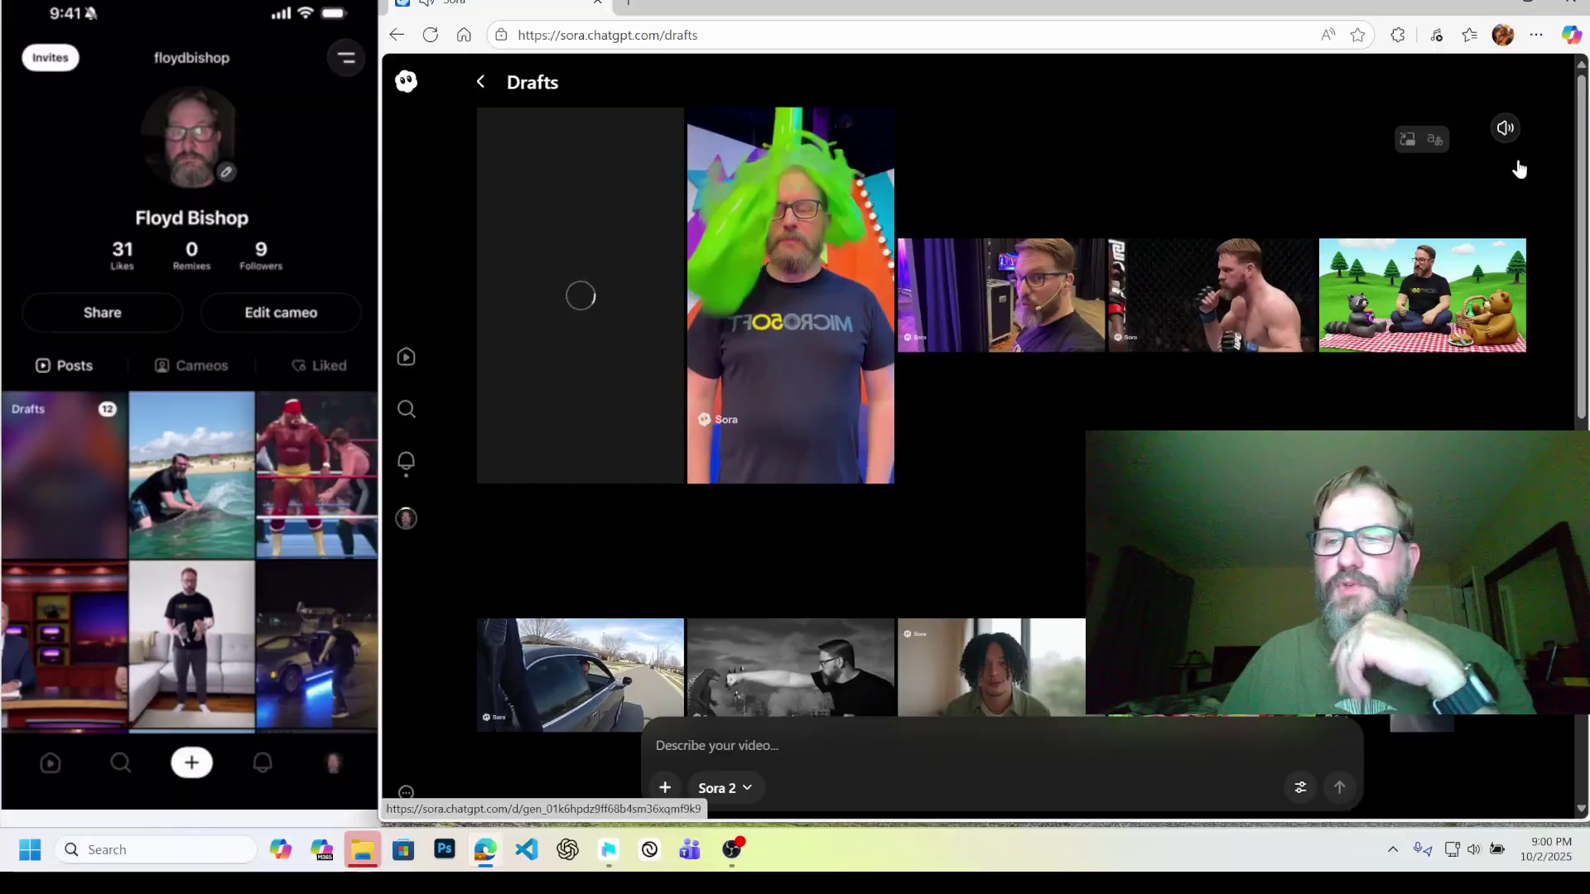
pyautogui.scroll(-10, 1267, 107)
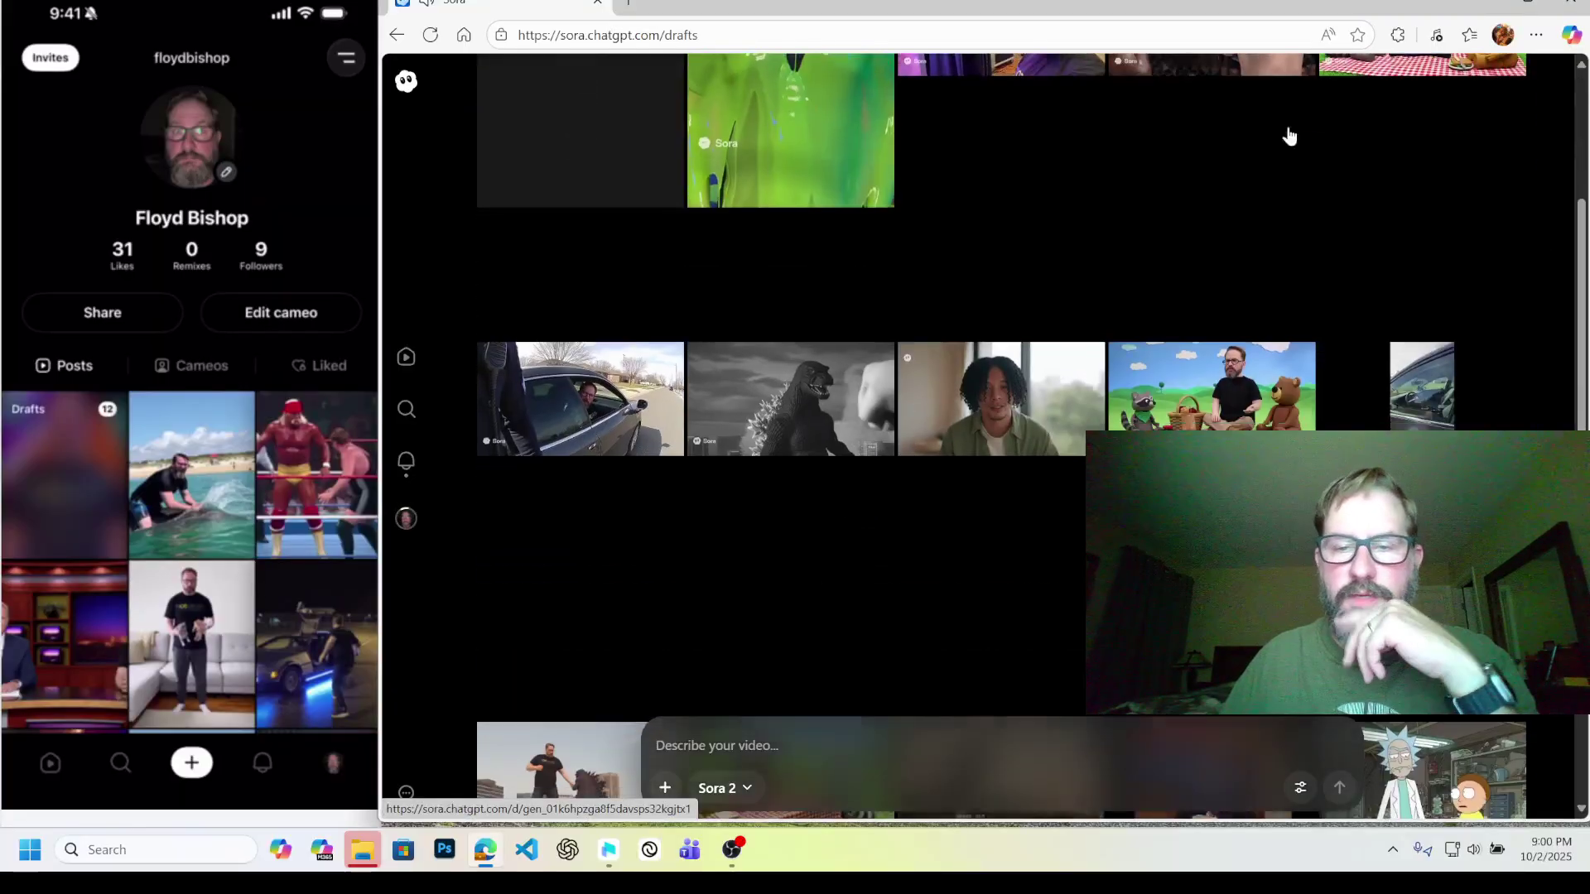
pyautogui.scroll(-10, 1557, 331)
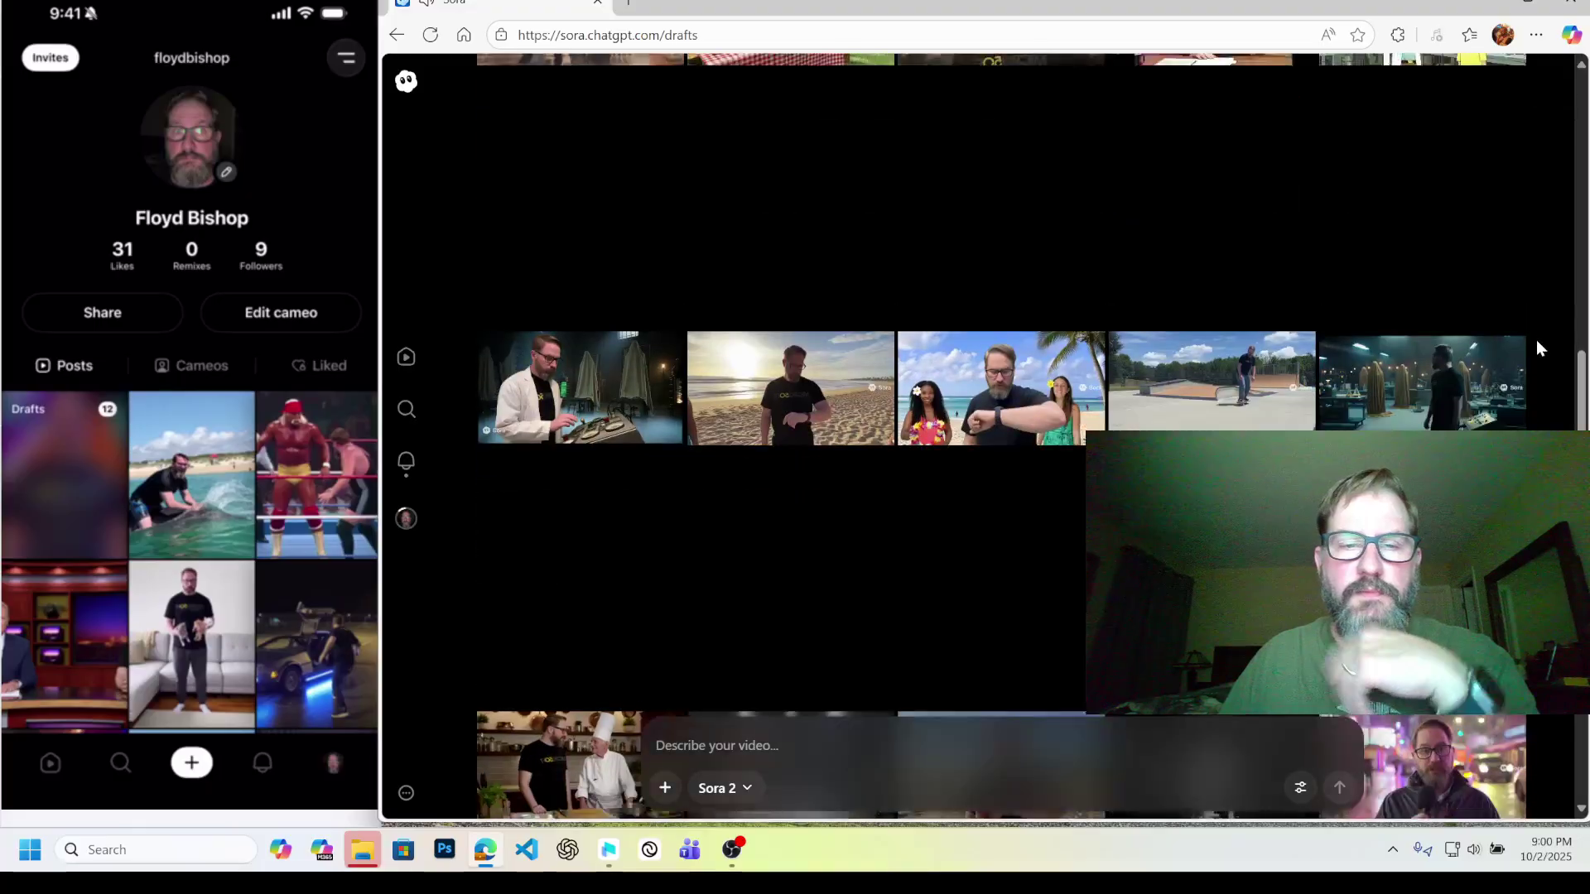
pyautogui.scroll(-10, 1532, 347)
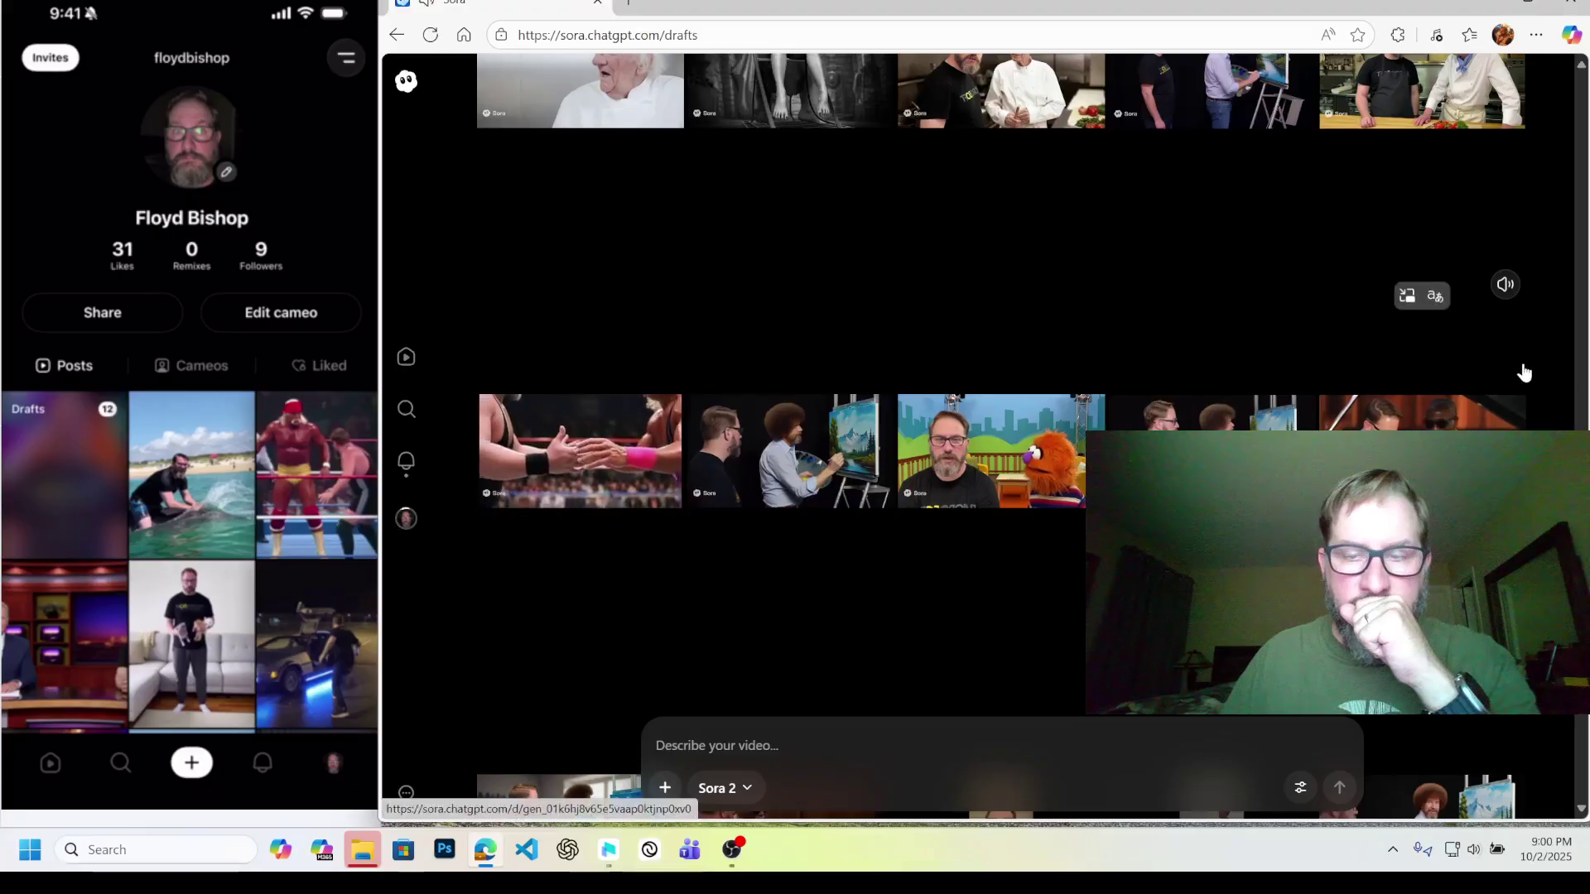
pyautogui.scroll(-1, 1526, 370)
pyautogui.scroll(-2, 1339, 405)
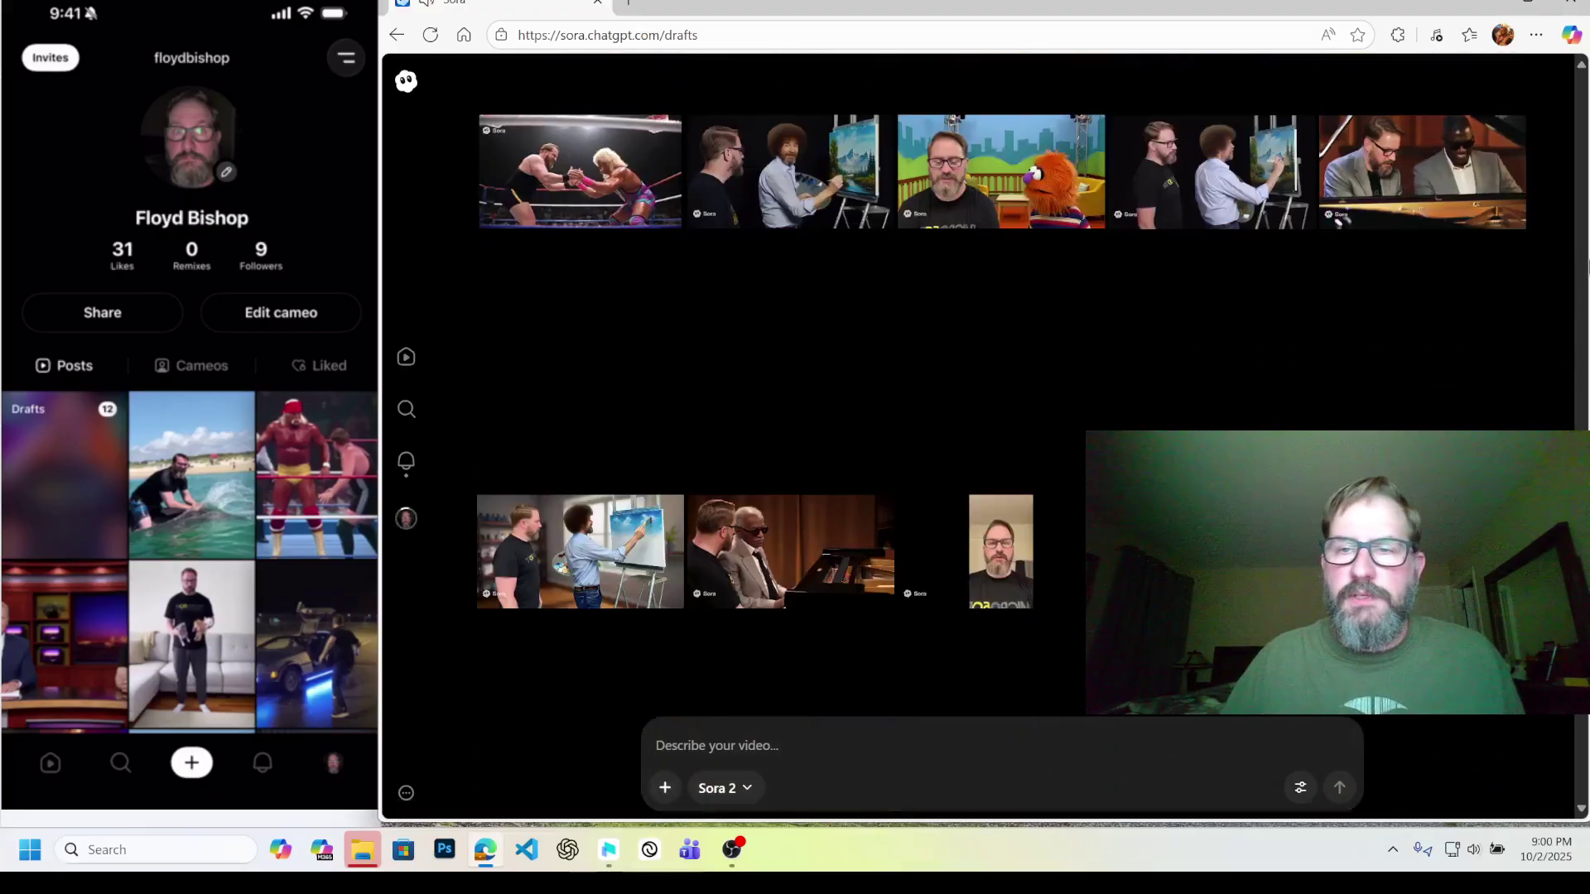
pyautogui.click(1170, 207)
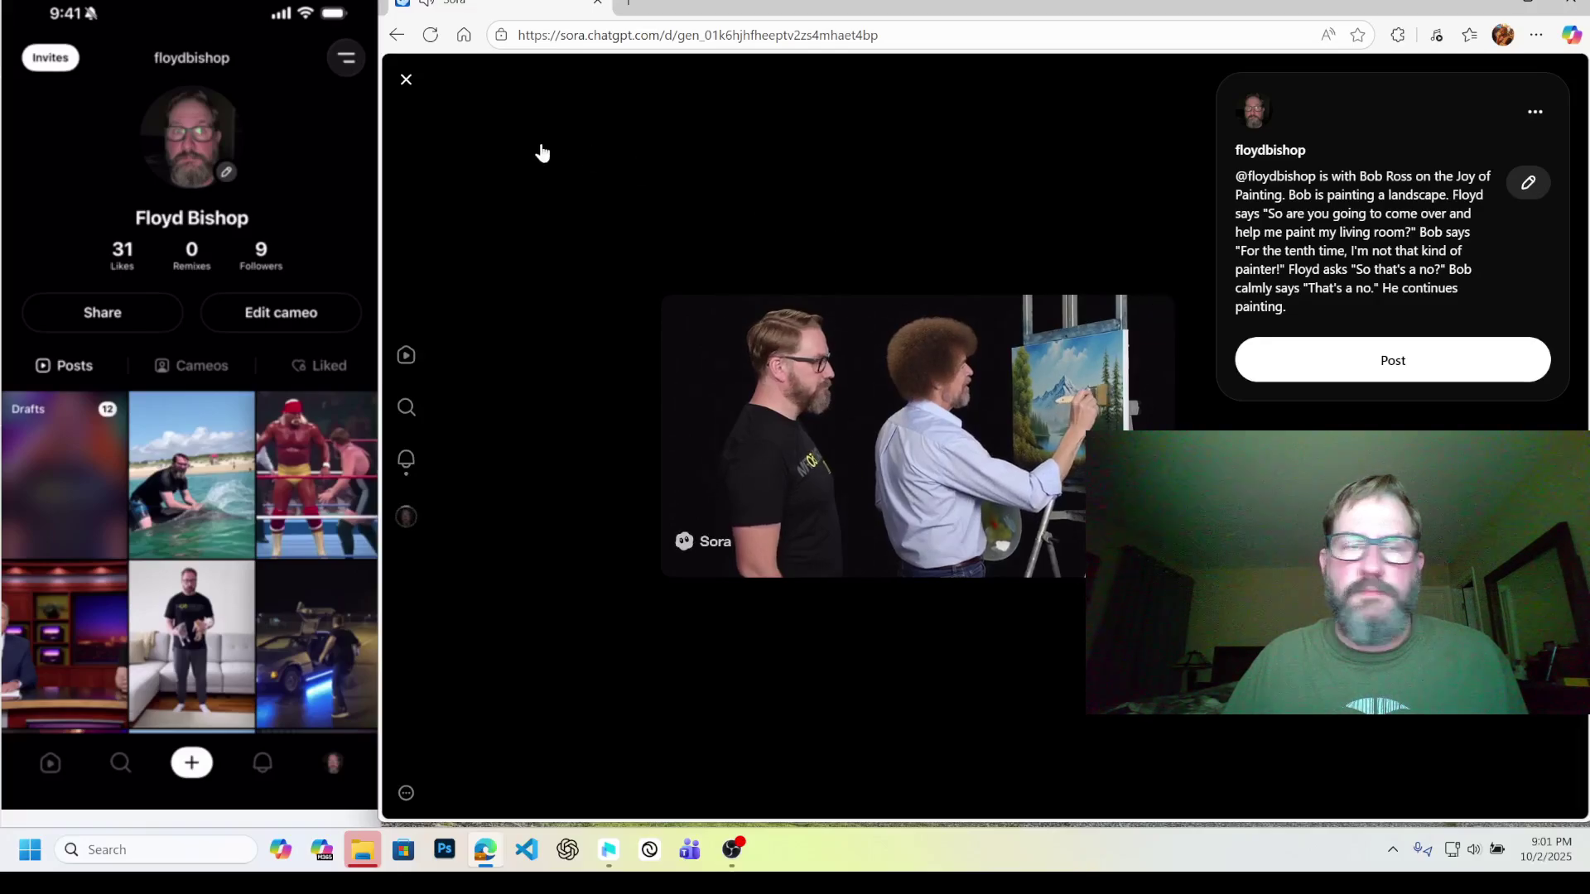
# Step: Close the painting draft and scroll back to the top of Drafts
pyautogui.click(406, 81)
pyautogui.scroll(-5, 1036, 336)
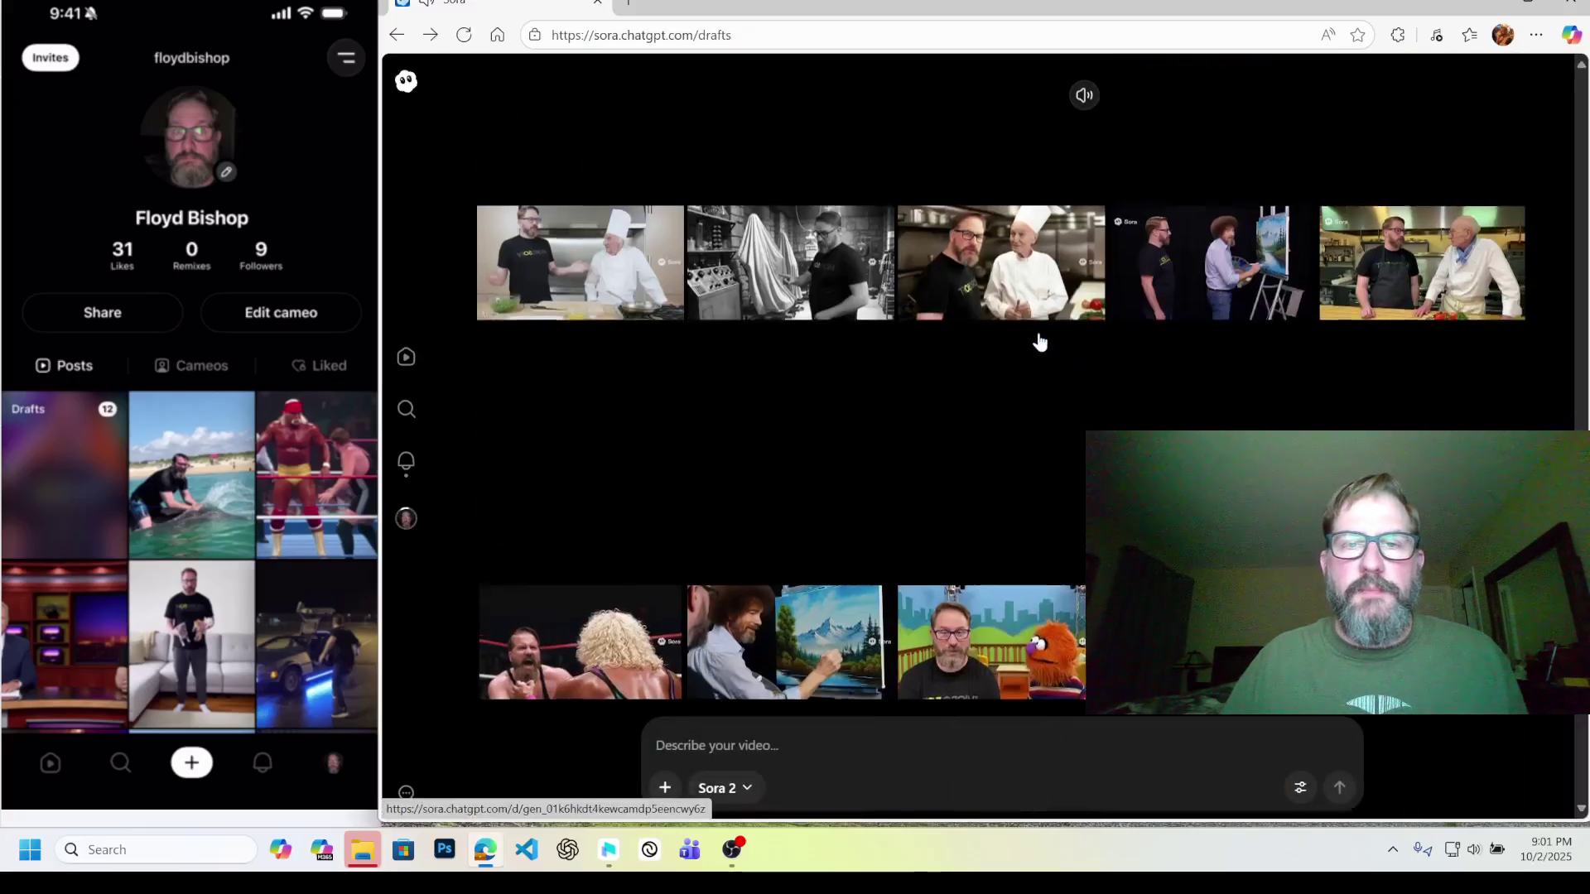
pyautogui.scroll(5, 1048, 329)
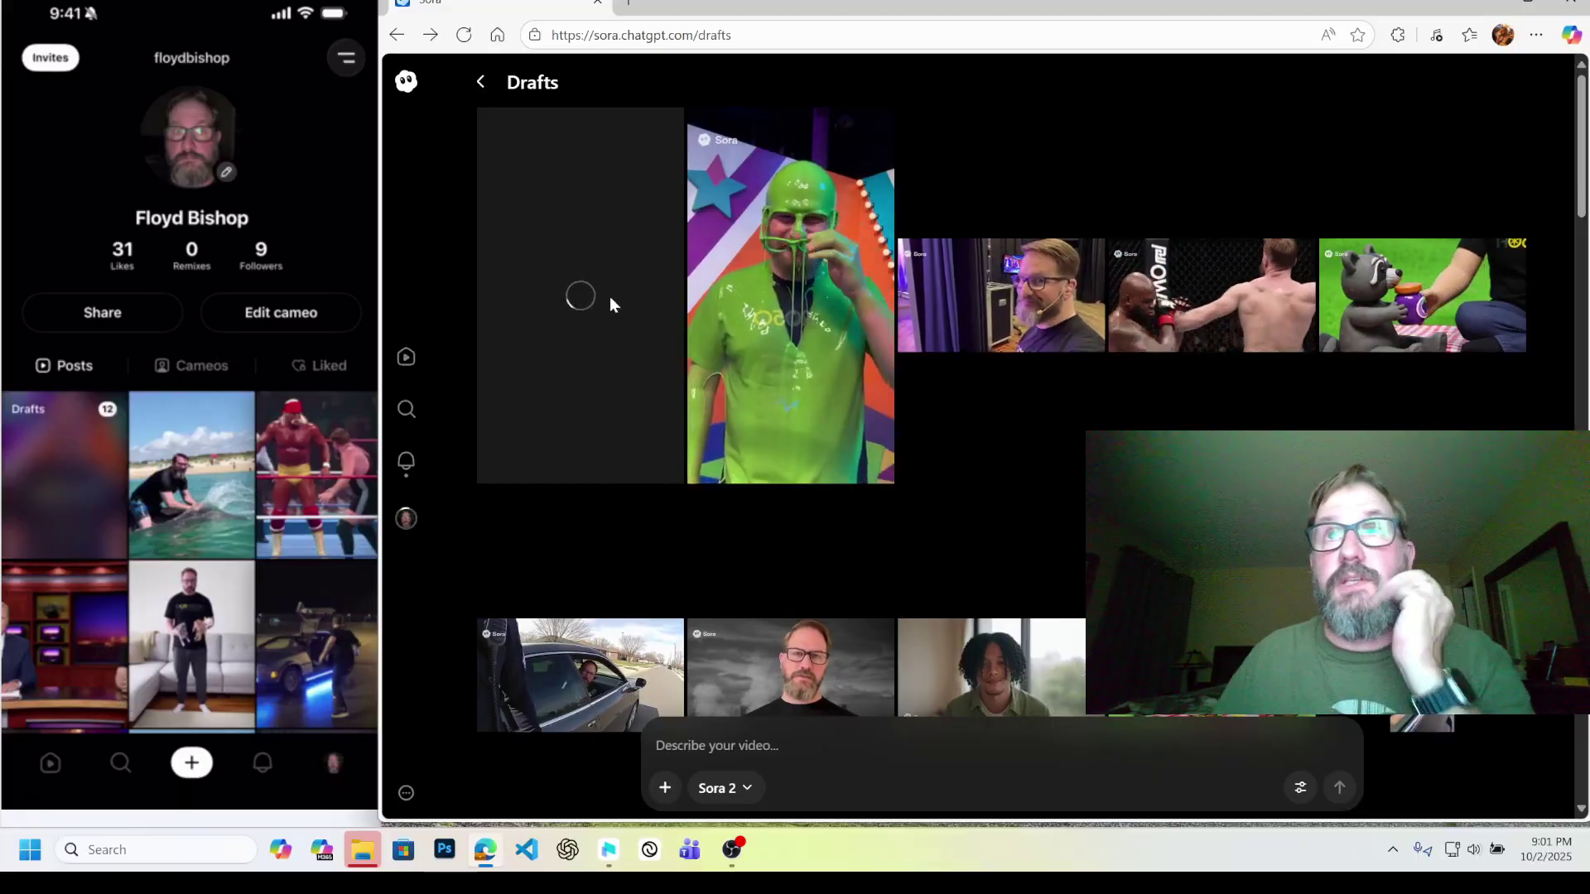
pyautogui.moveTo(802, 392)
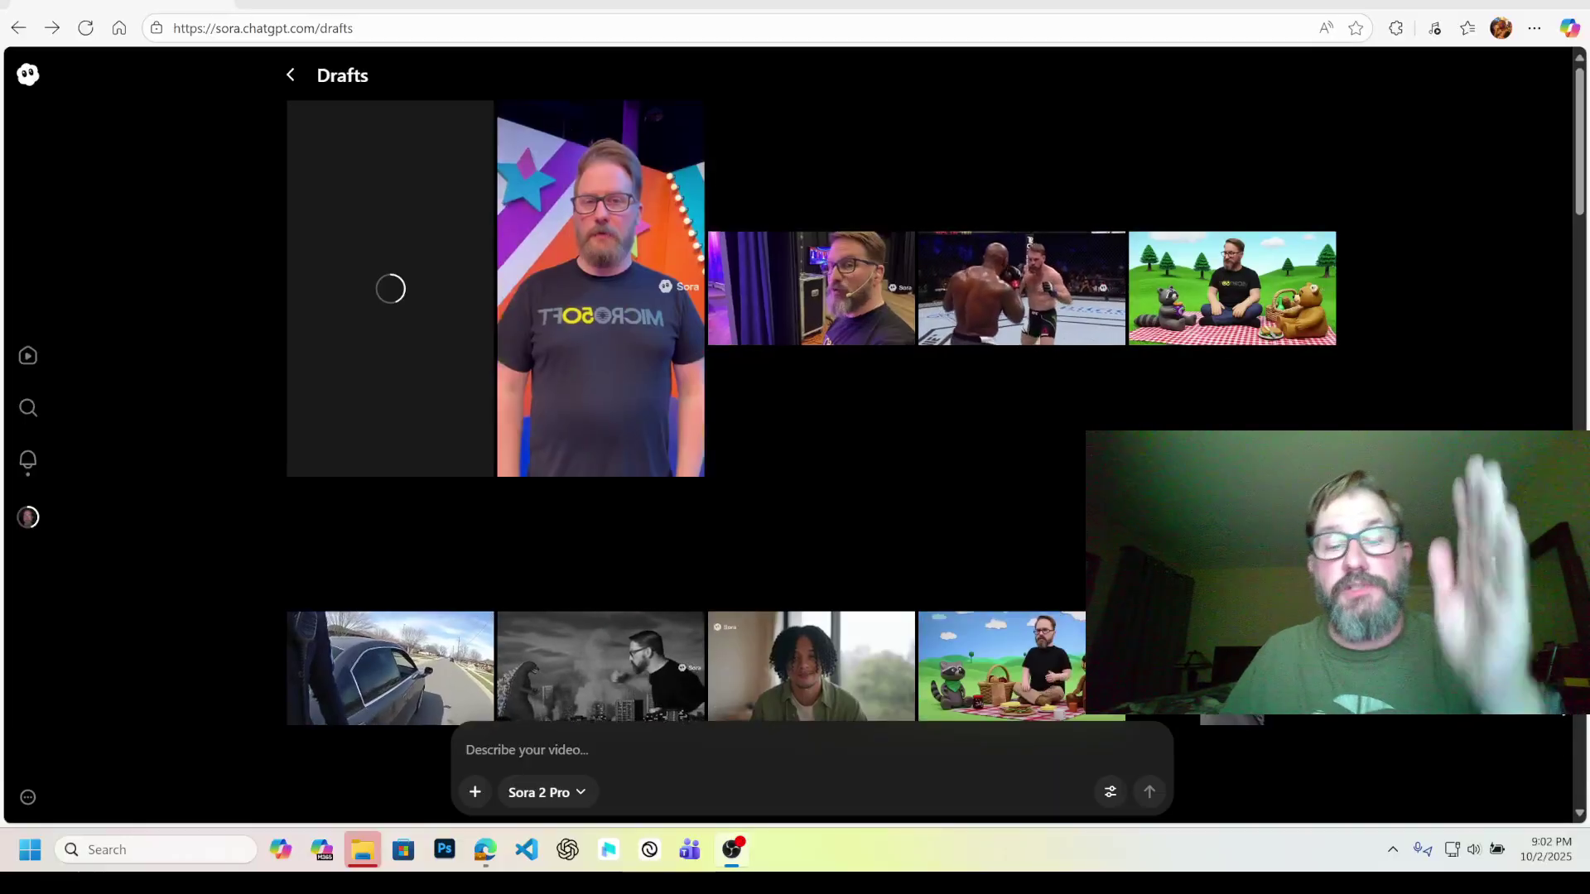
# Step: Keep Sora 2 Pro as the model and type the American Bison backflip prompt
pyautogui.click(534, 795)
pyautogui.click(593, 719)
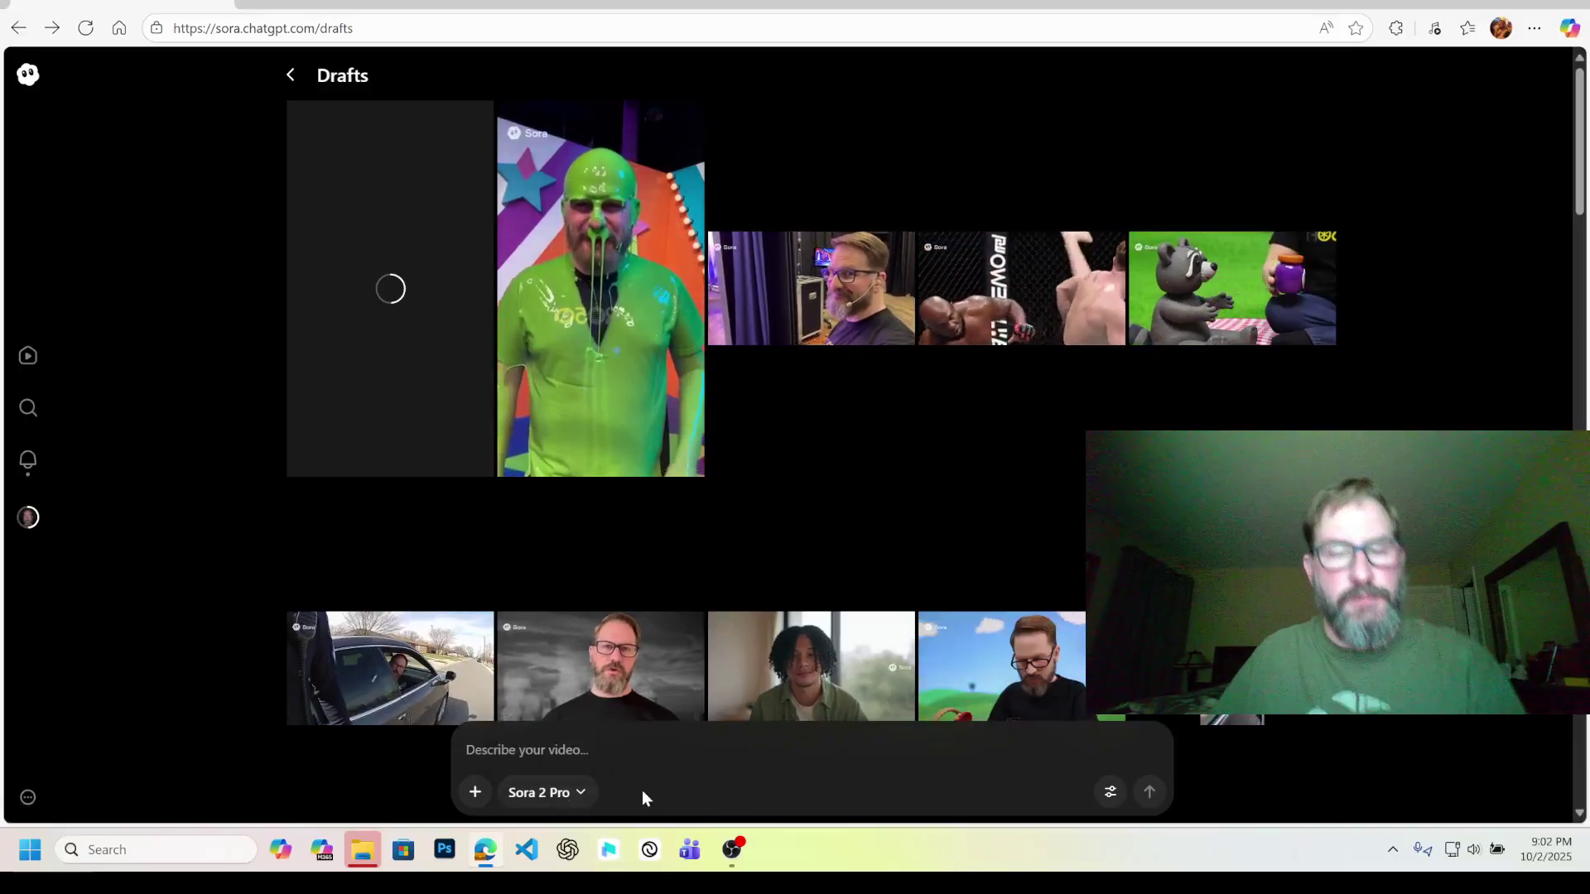
pyautogui.click(601, 760)
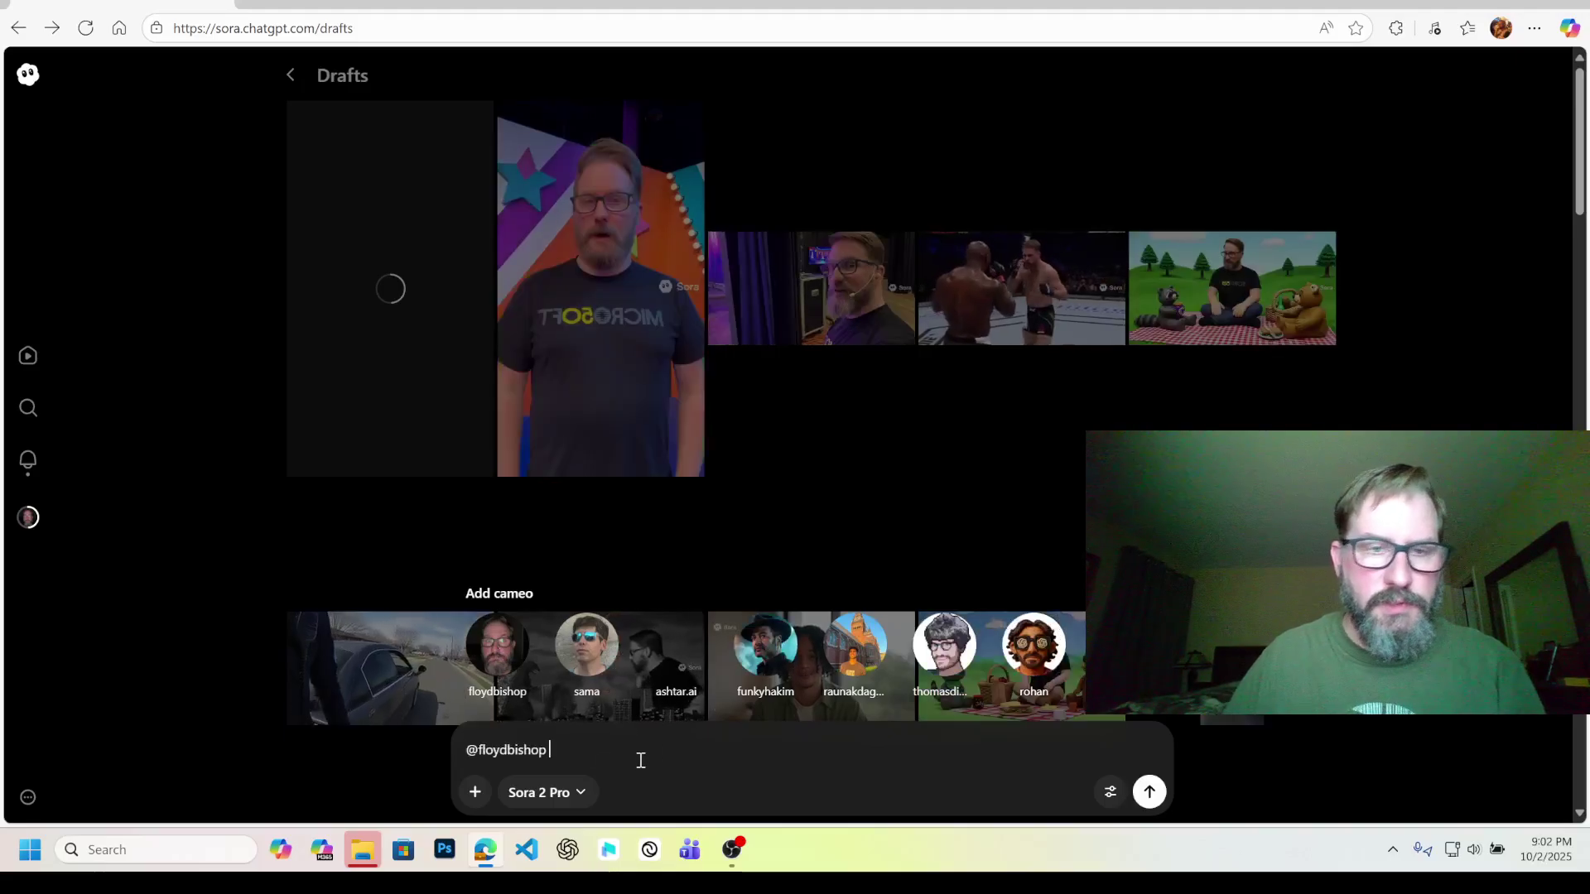
pyautogui.click(370, 317)
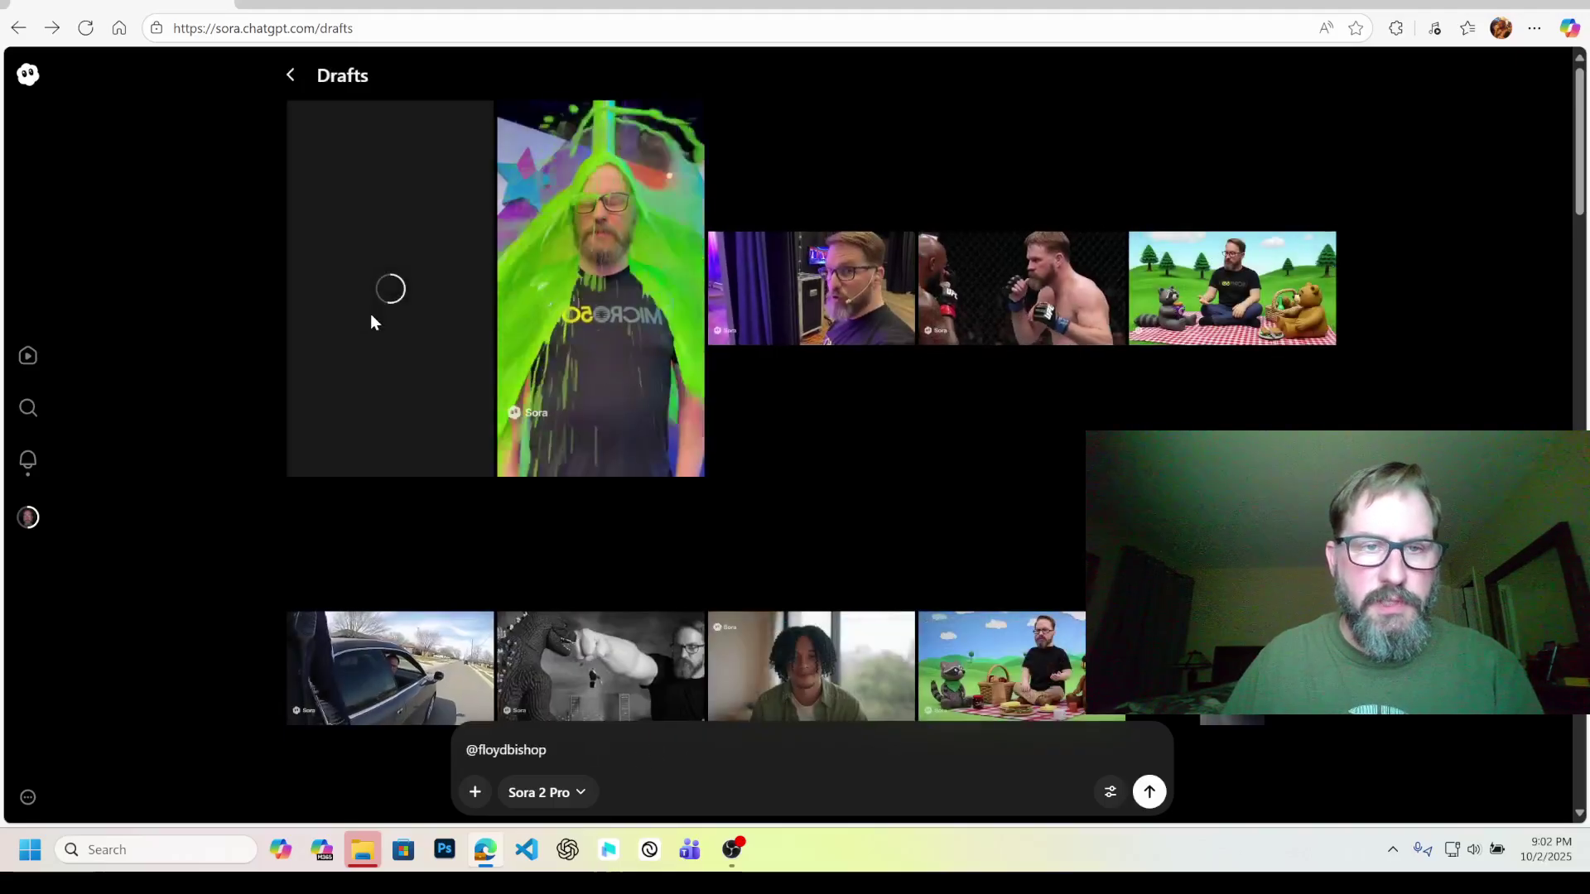
pyautogui.click(607, 759)
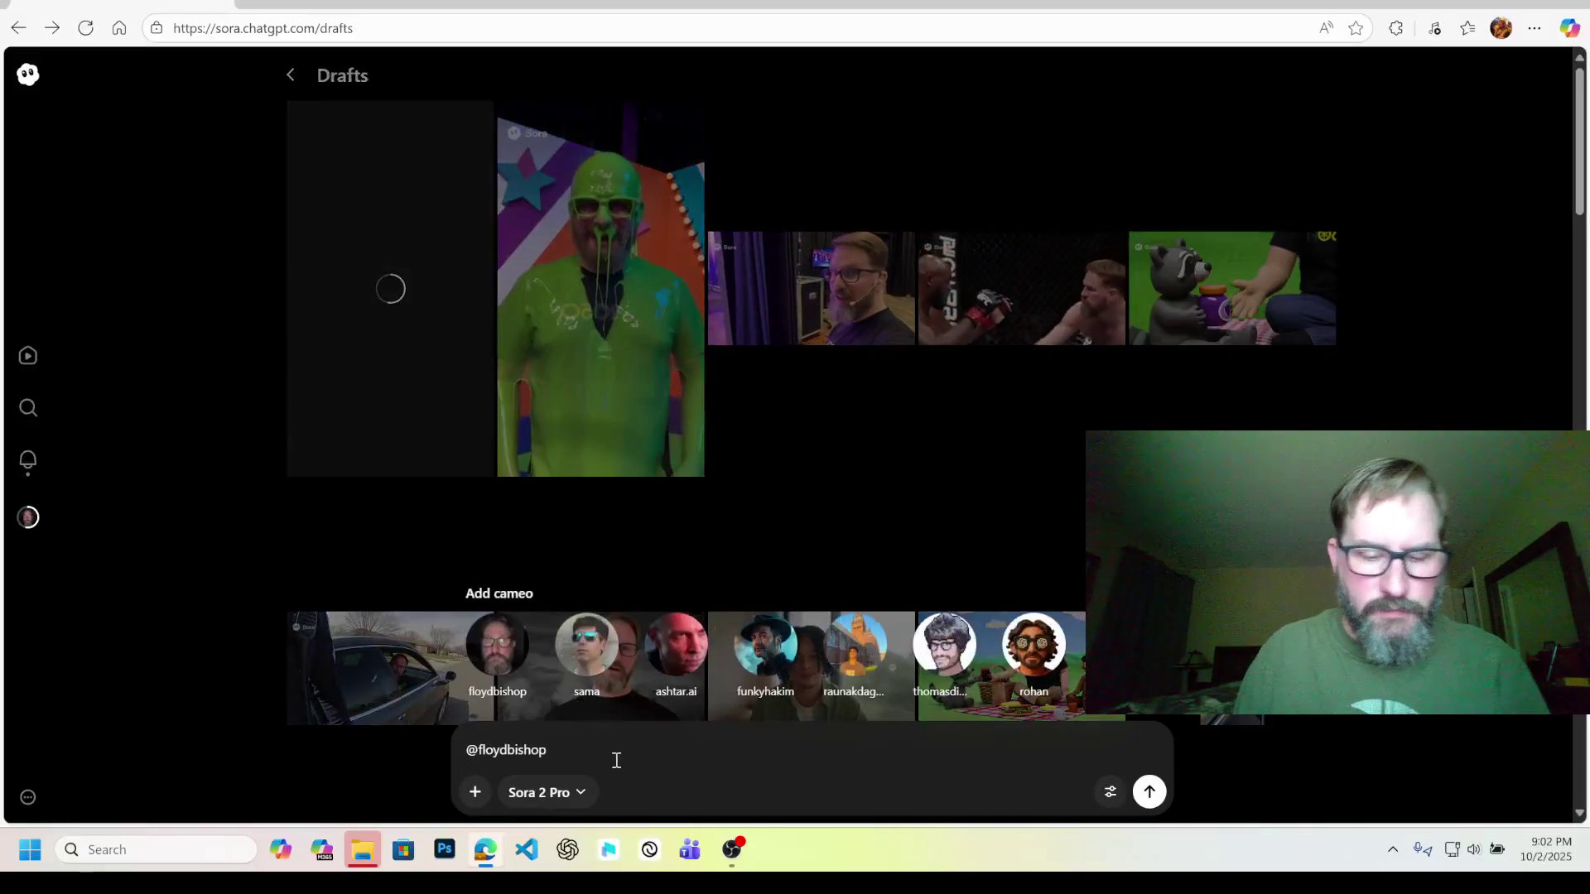
pyautogui.write('an American')
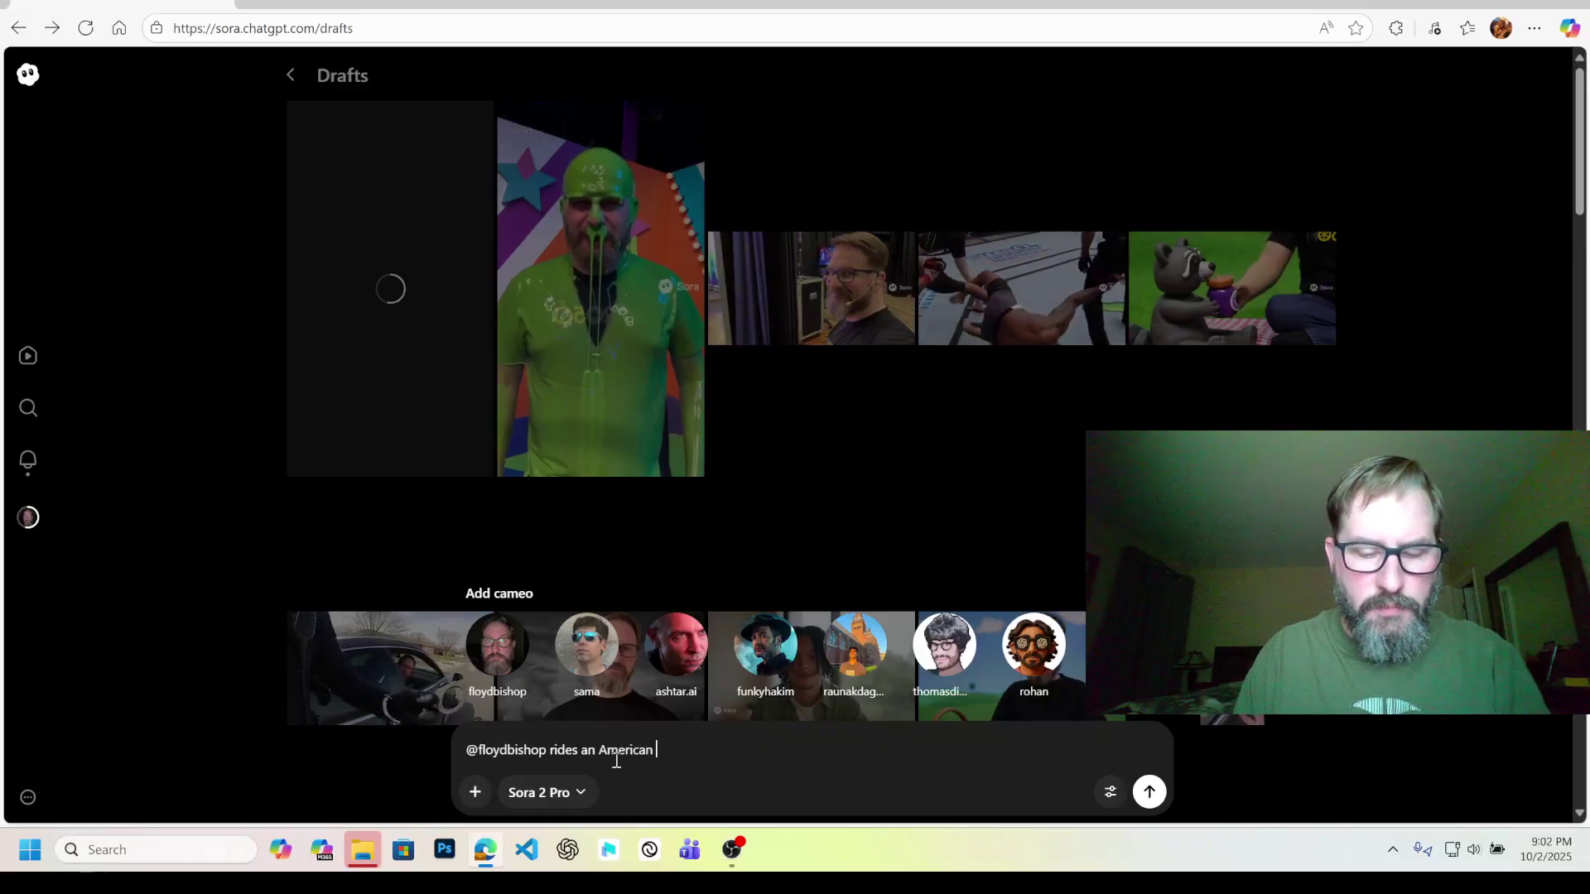
pyautogui.write(' Bison throug')
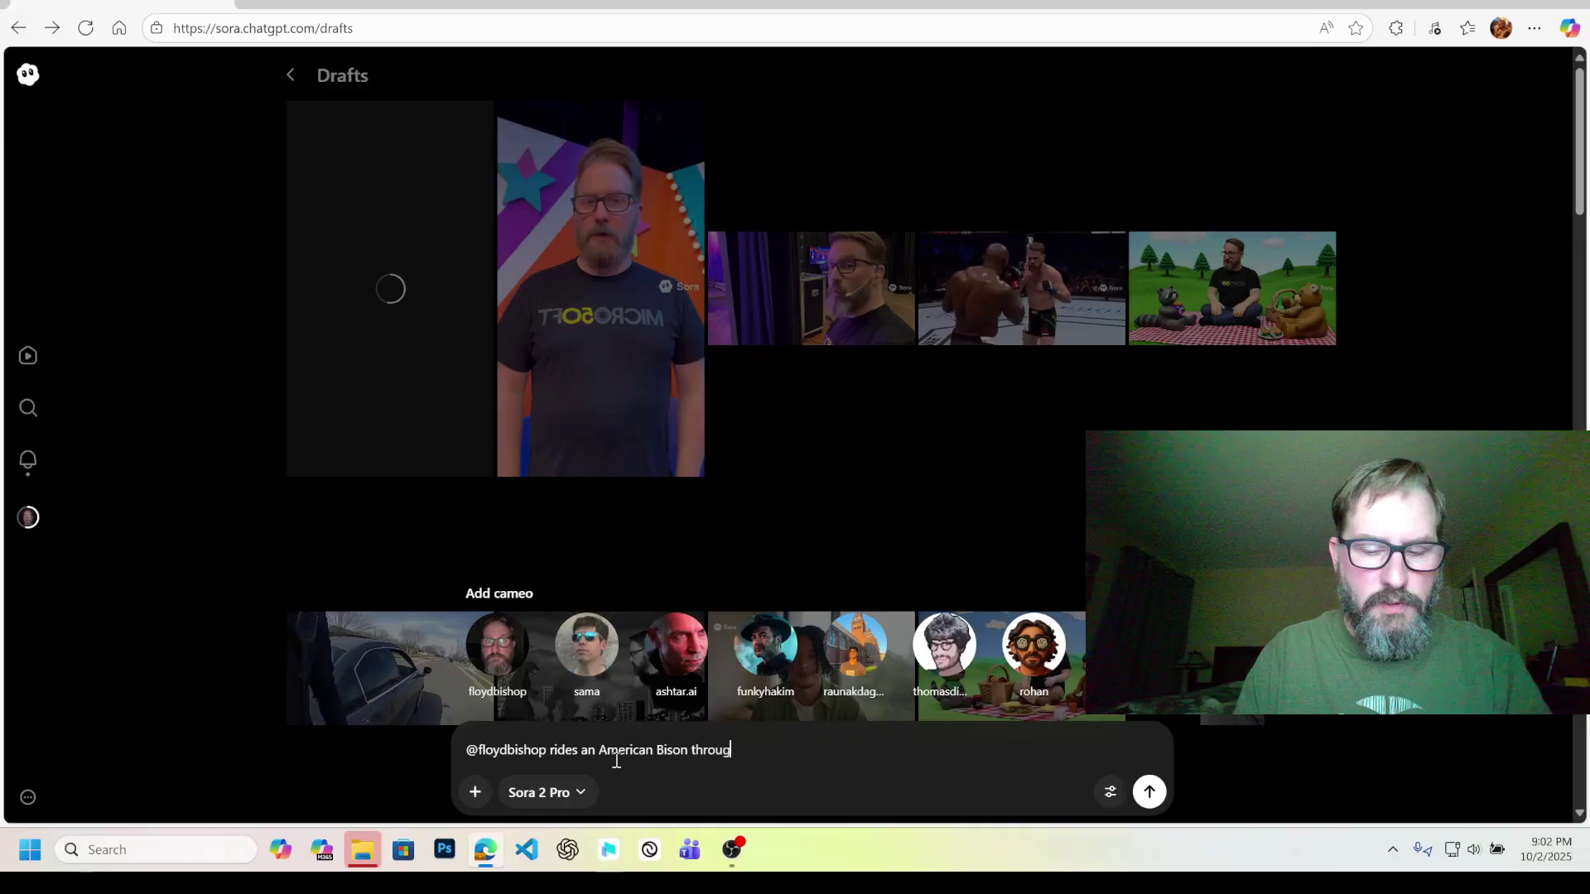
pyautogui.write('h the west near ')
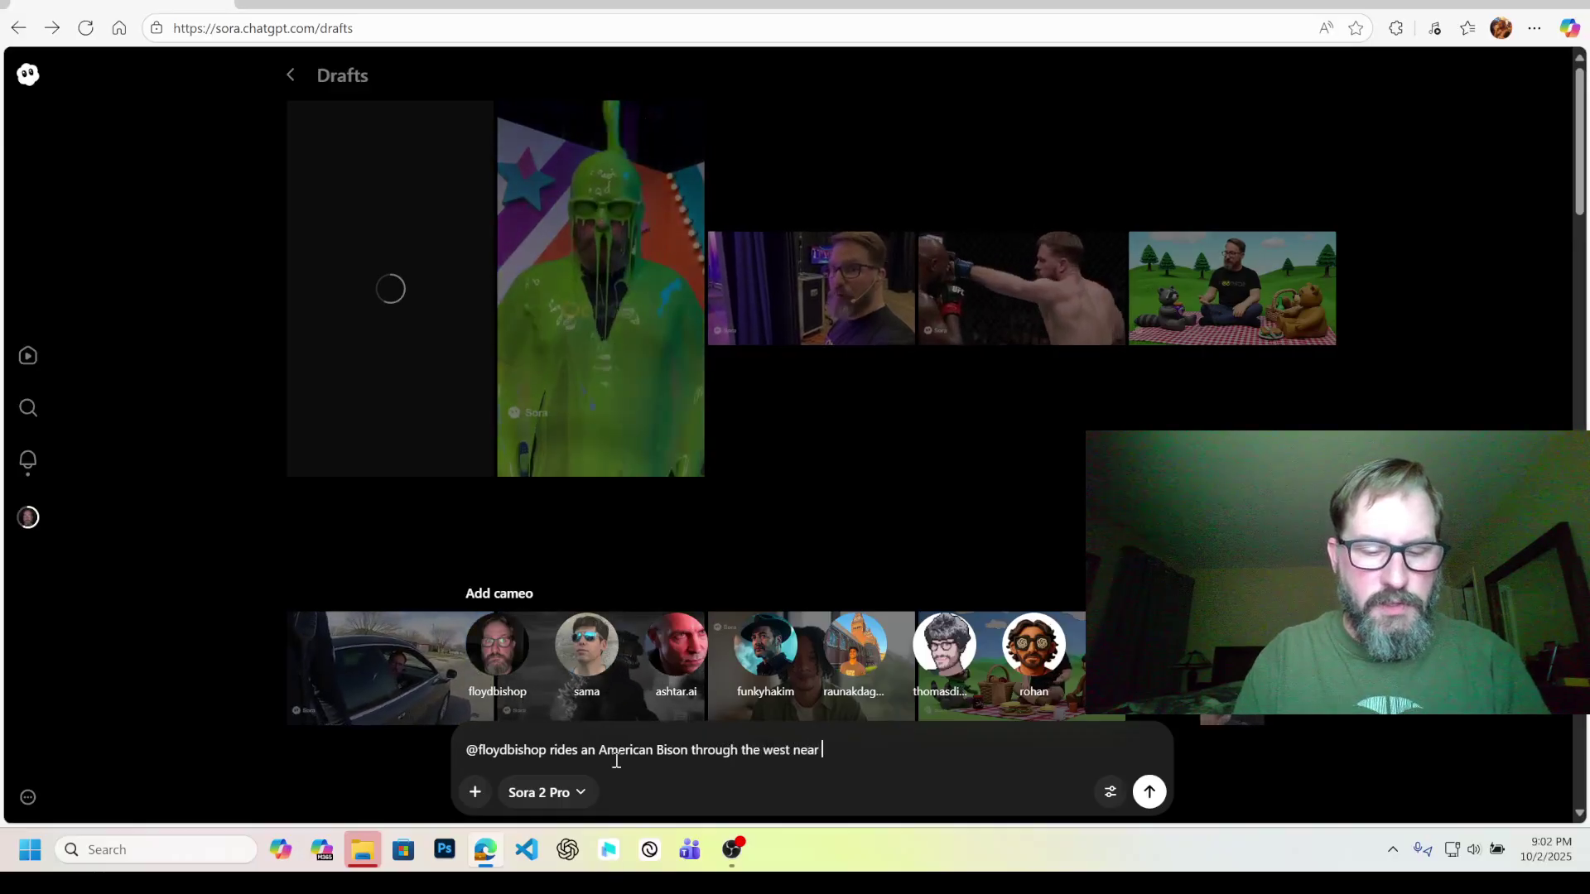
pyautogui.write('Monument ')
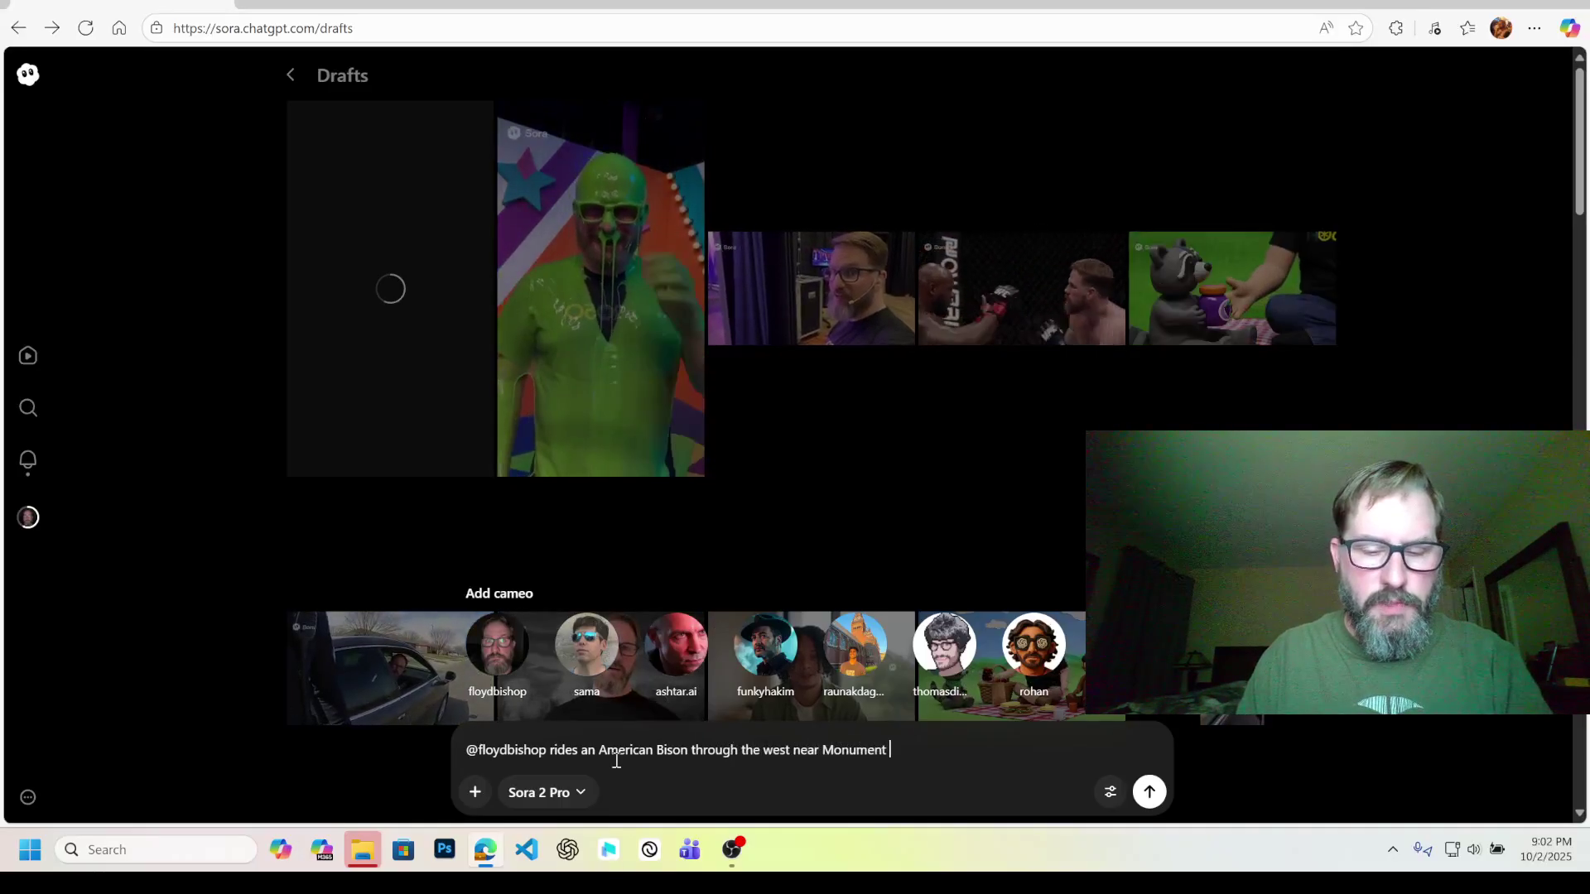
pyautogui.write('Valley')
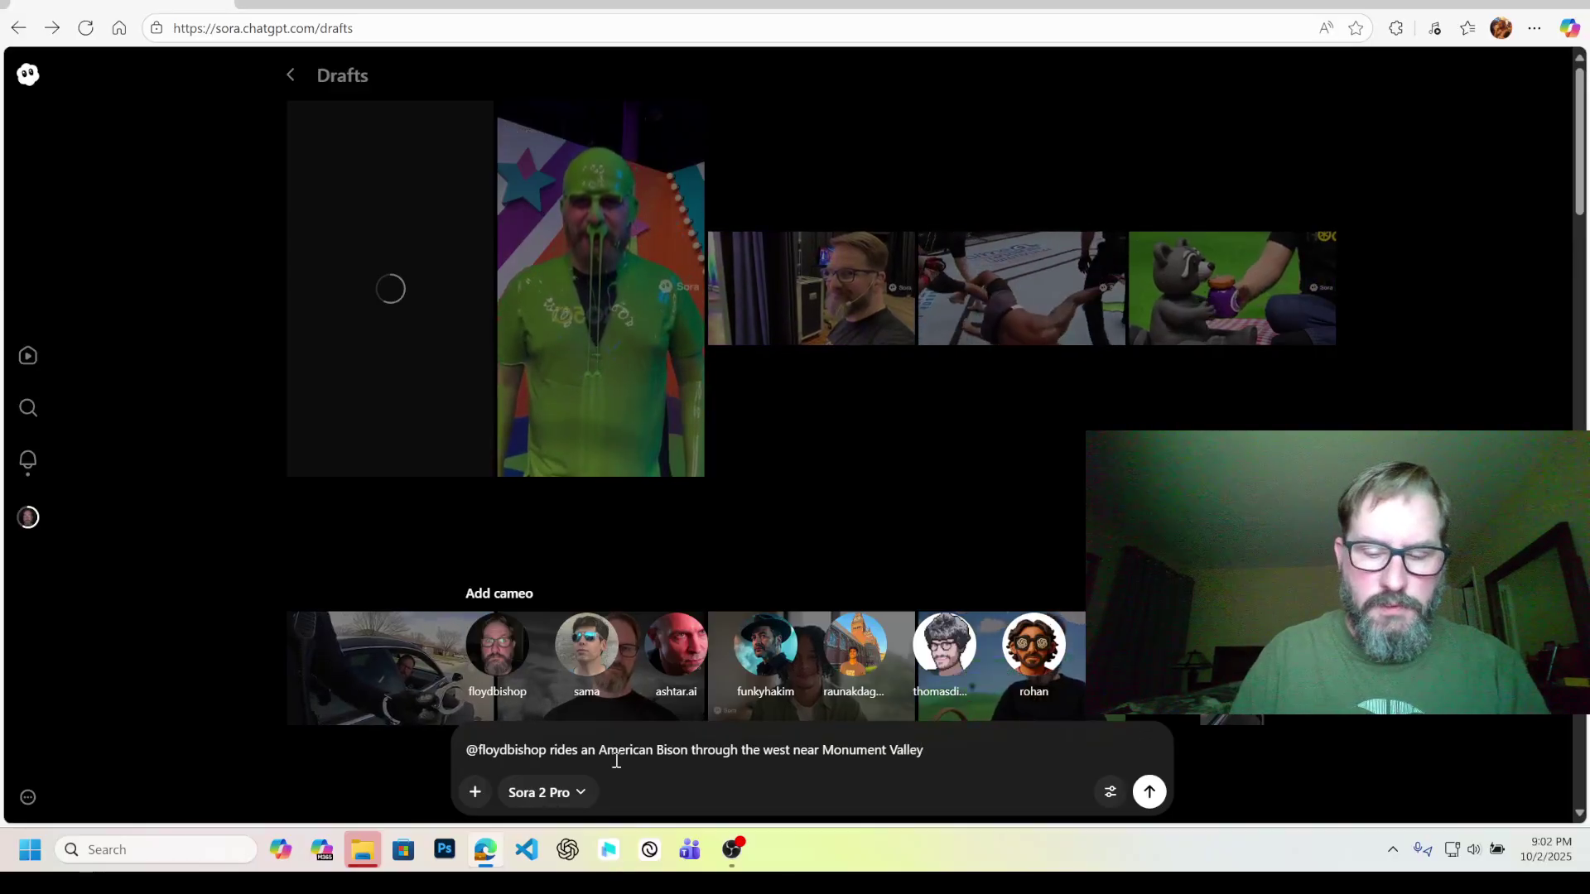
pyautogui.write('. He stands up ')
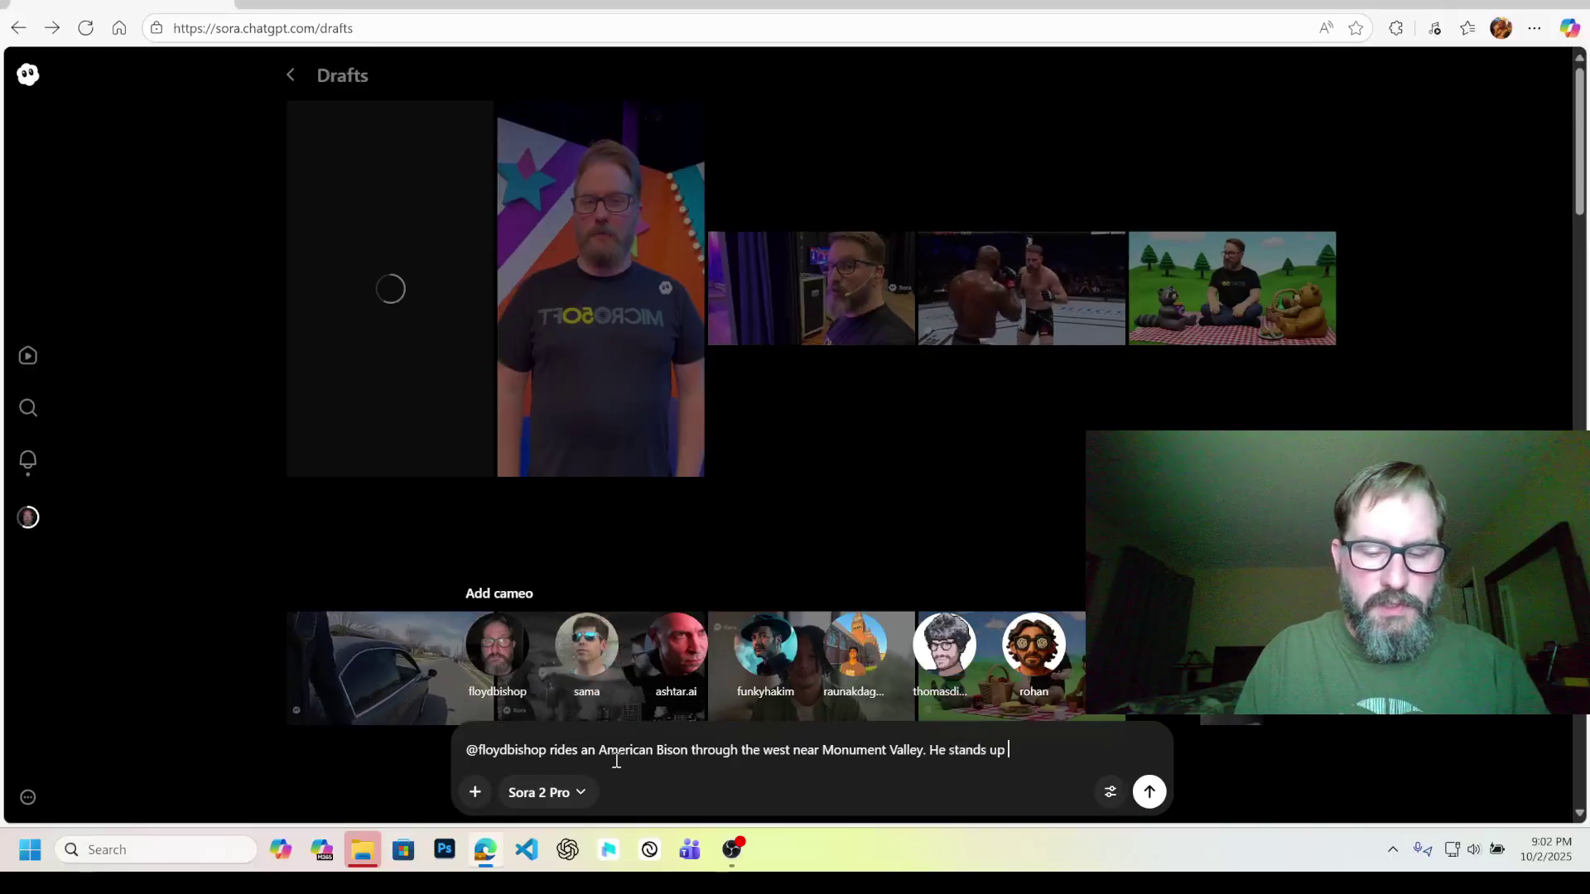
pyautogui.write('on its back ')
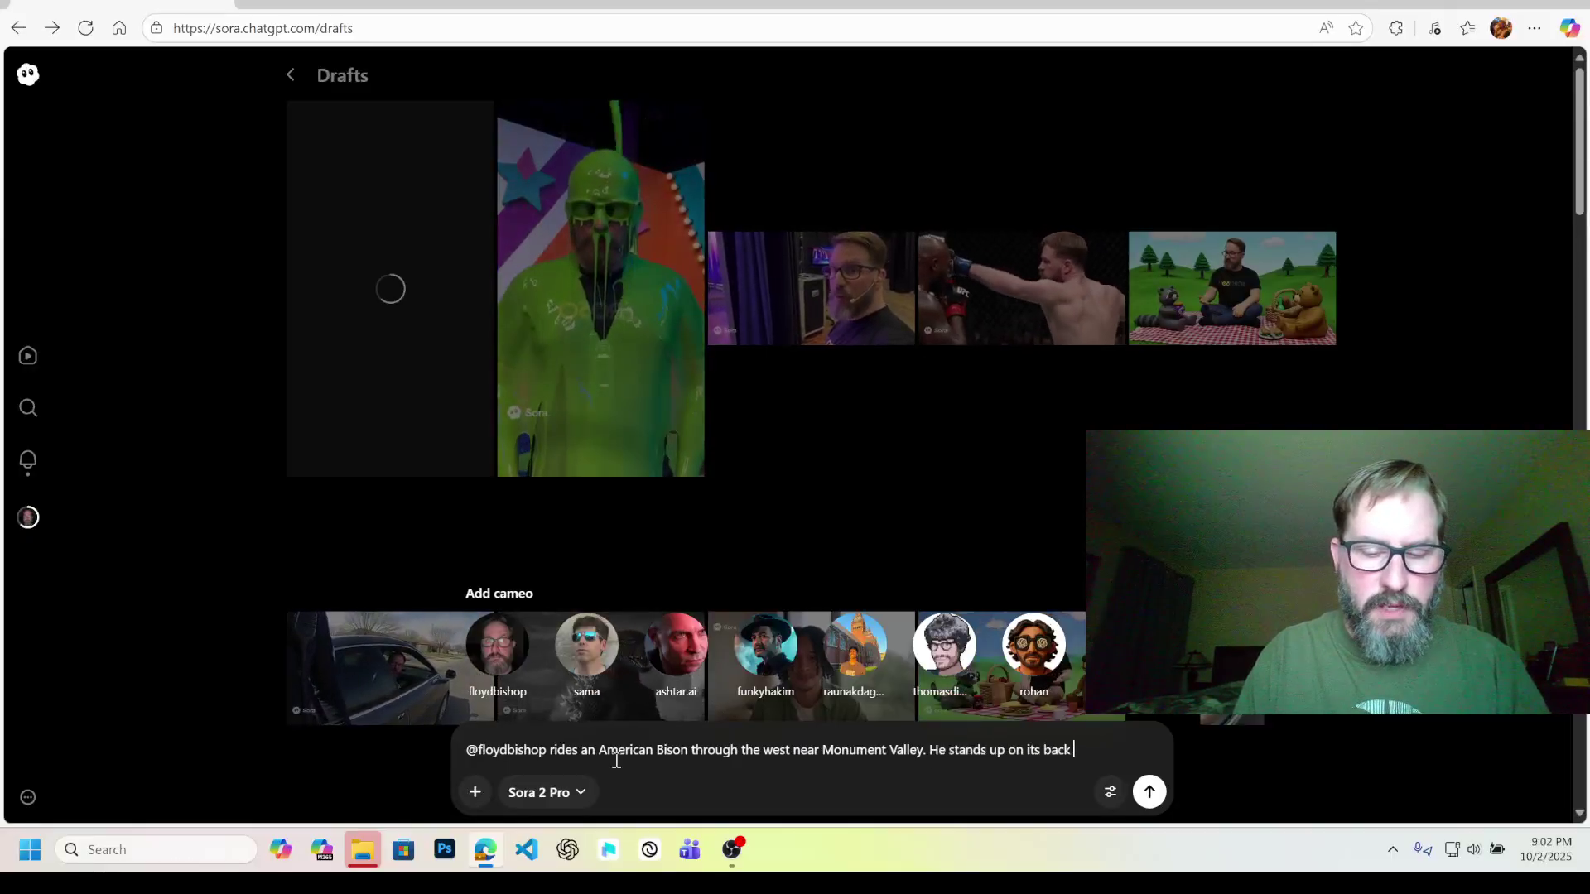
pyautogui.write('and does a ba')
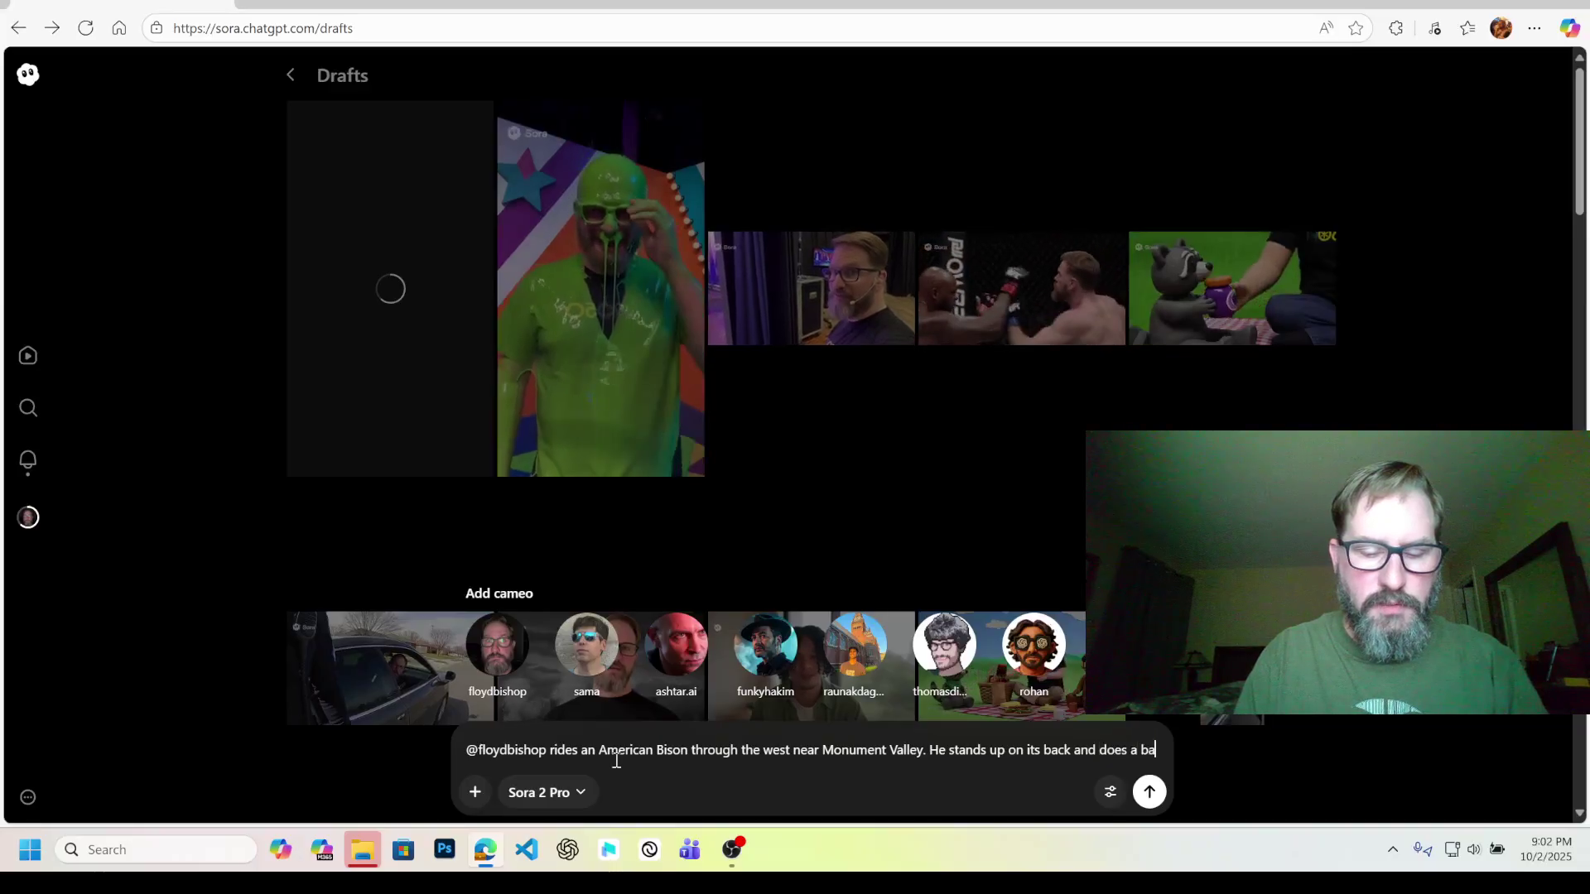
pyautogui.write('ckflip.')
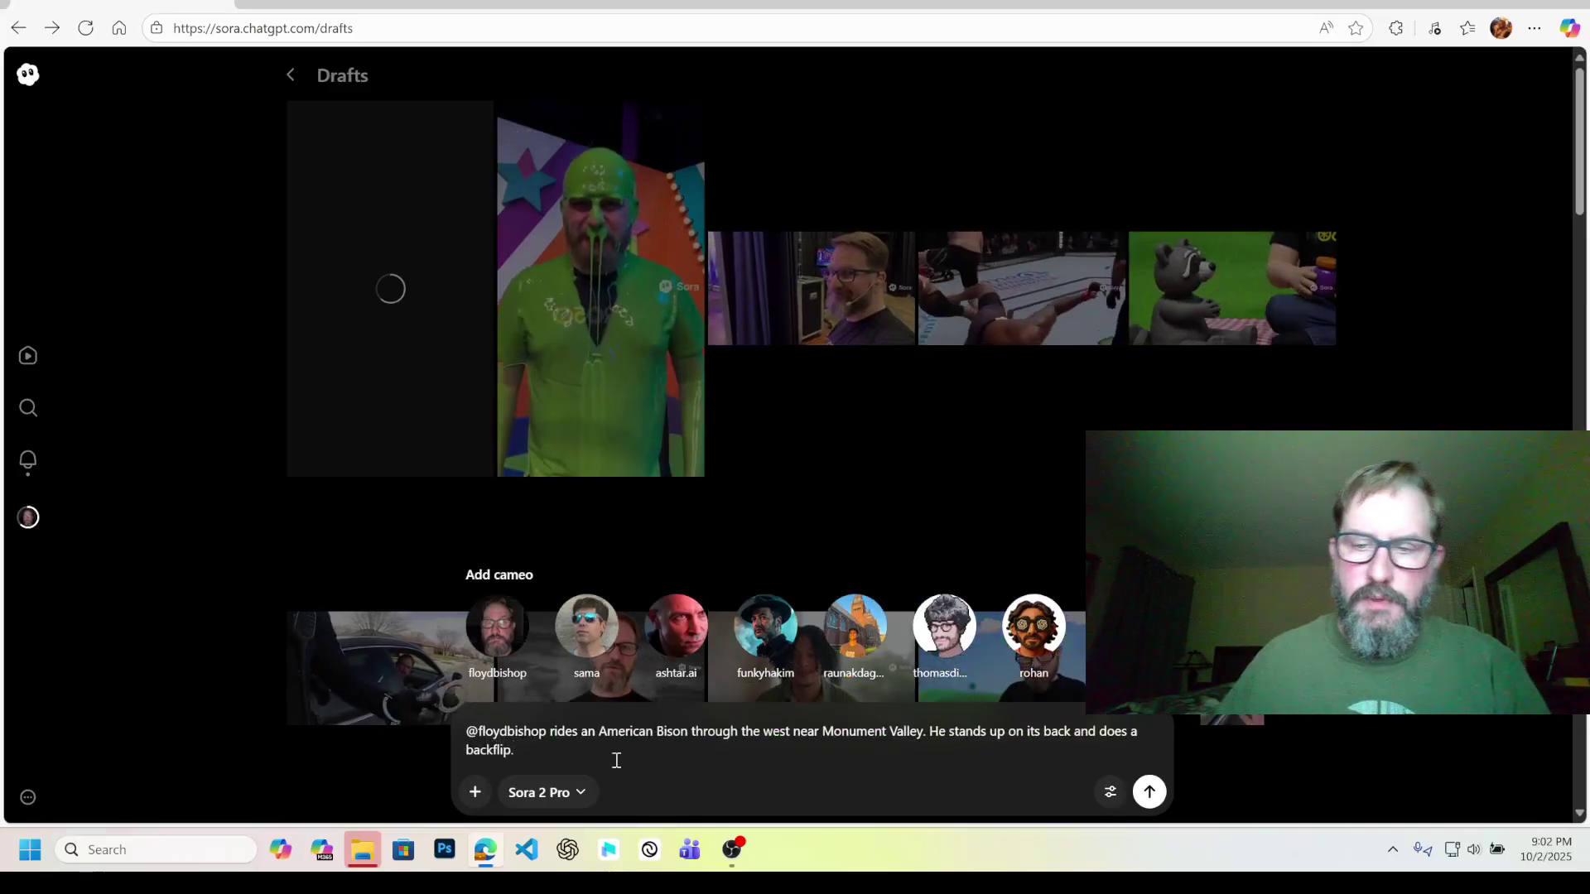
# Step: Set Duration to 15 seconds and submit the Sora 2 Pro bison prompt
pyautogui.click(1109, 795)
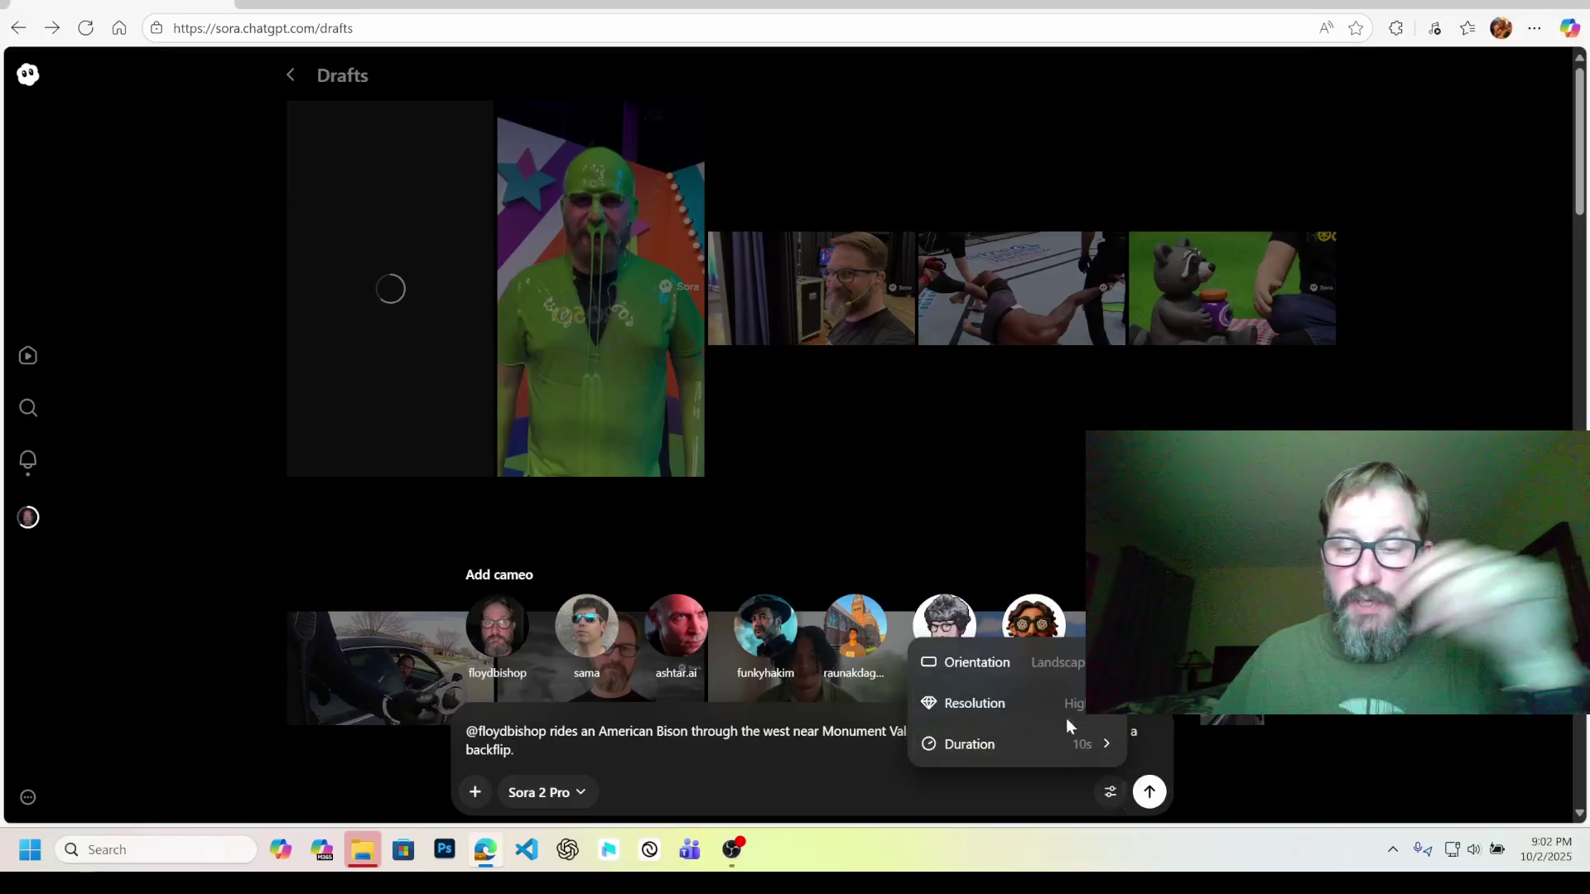
pyautogui.moveTo(1059, 701)
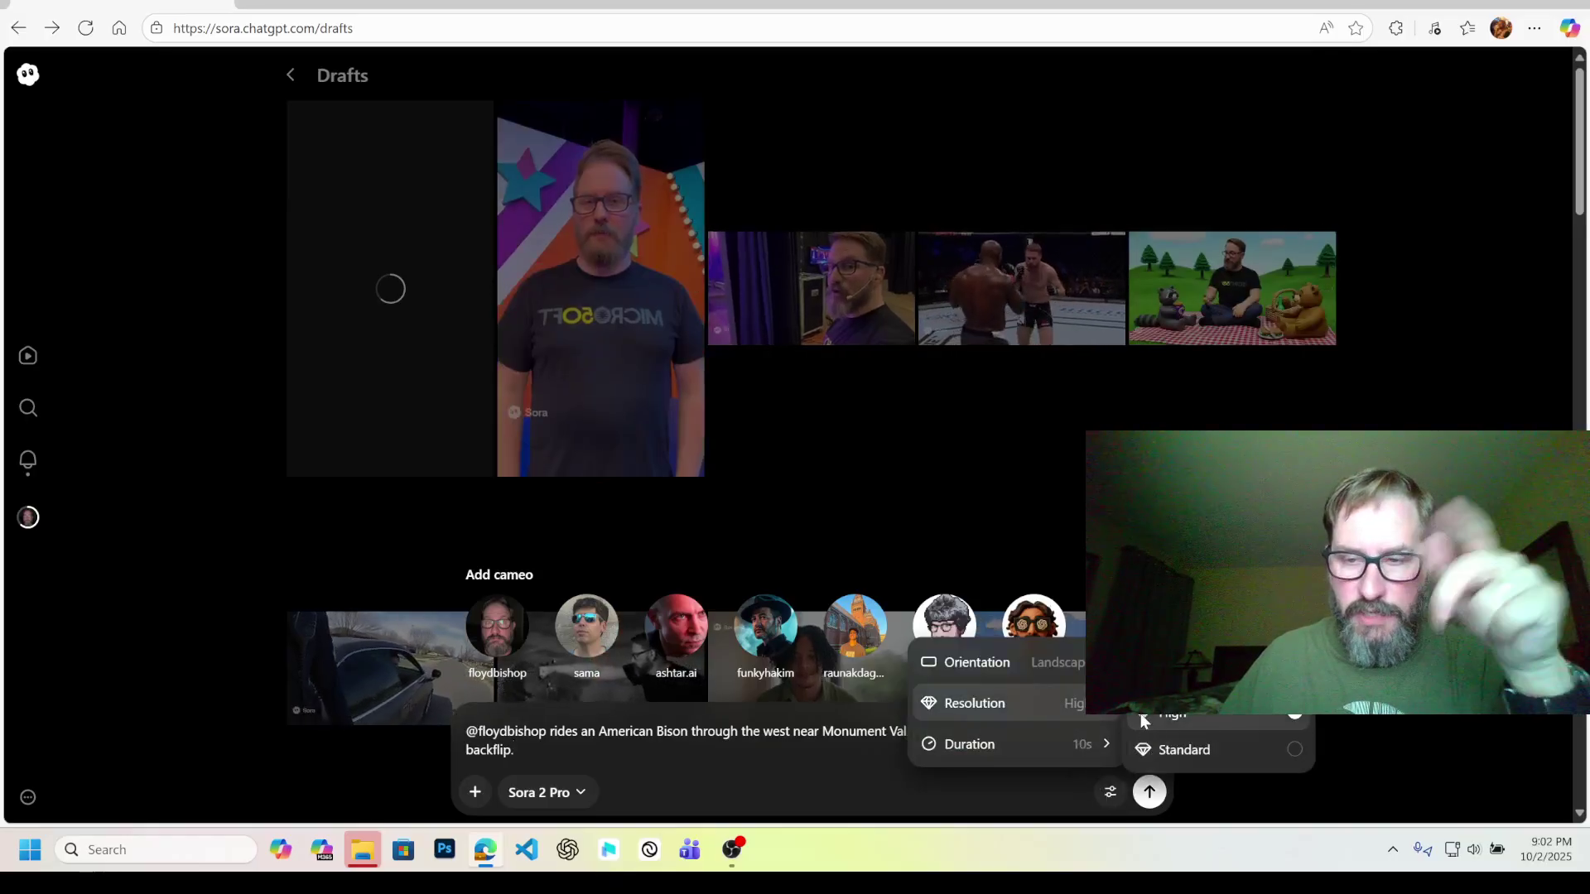
pyautogui.moveTo(1076, 742)
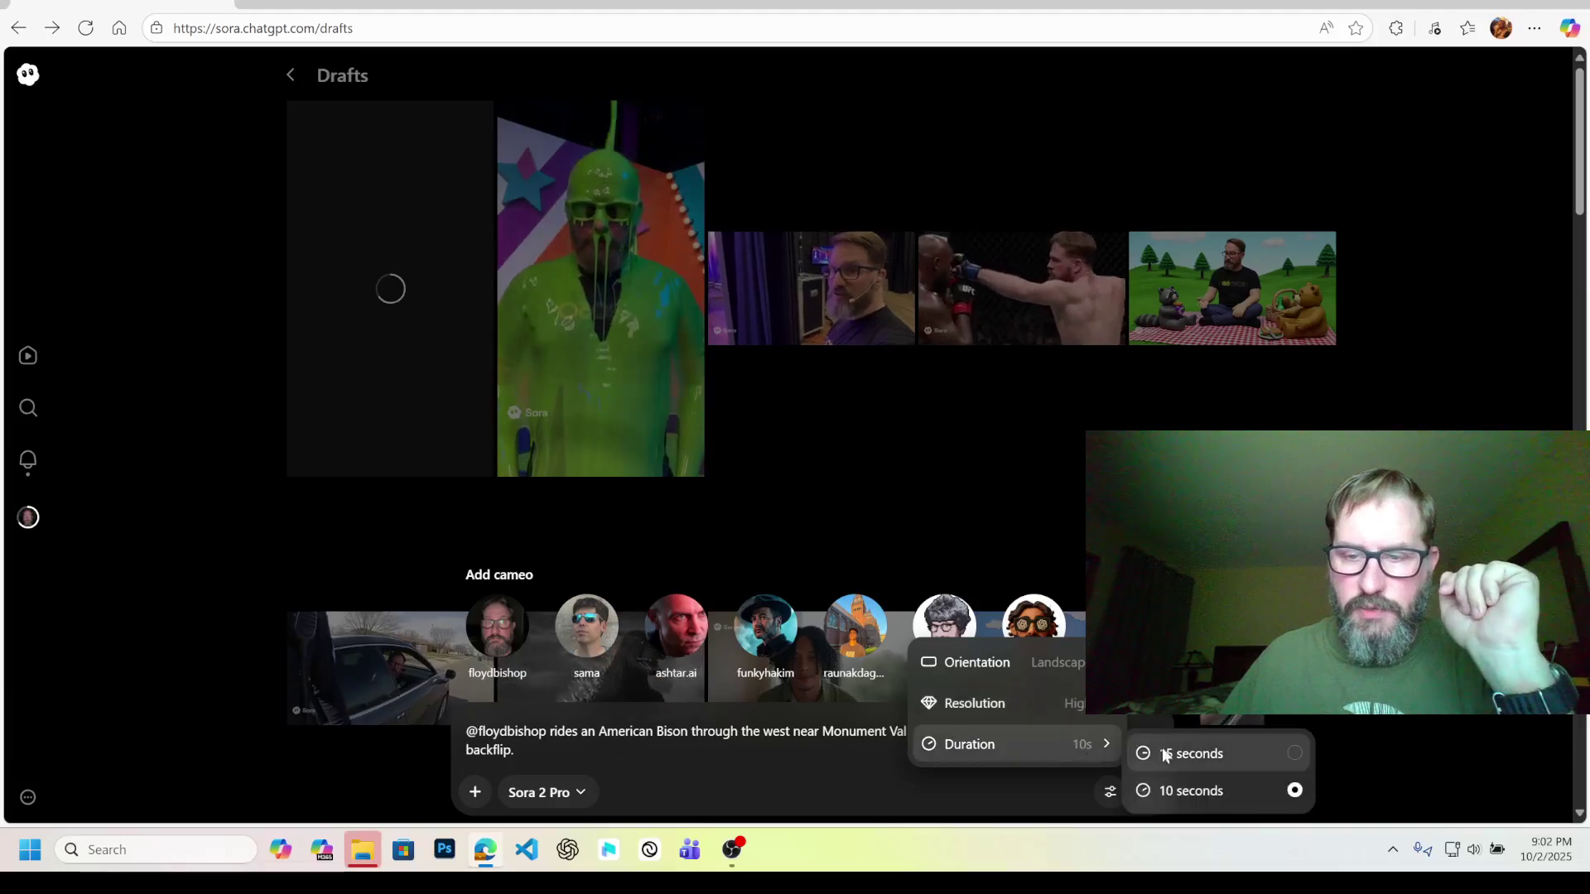
pyautogui.click(1244, 752)
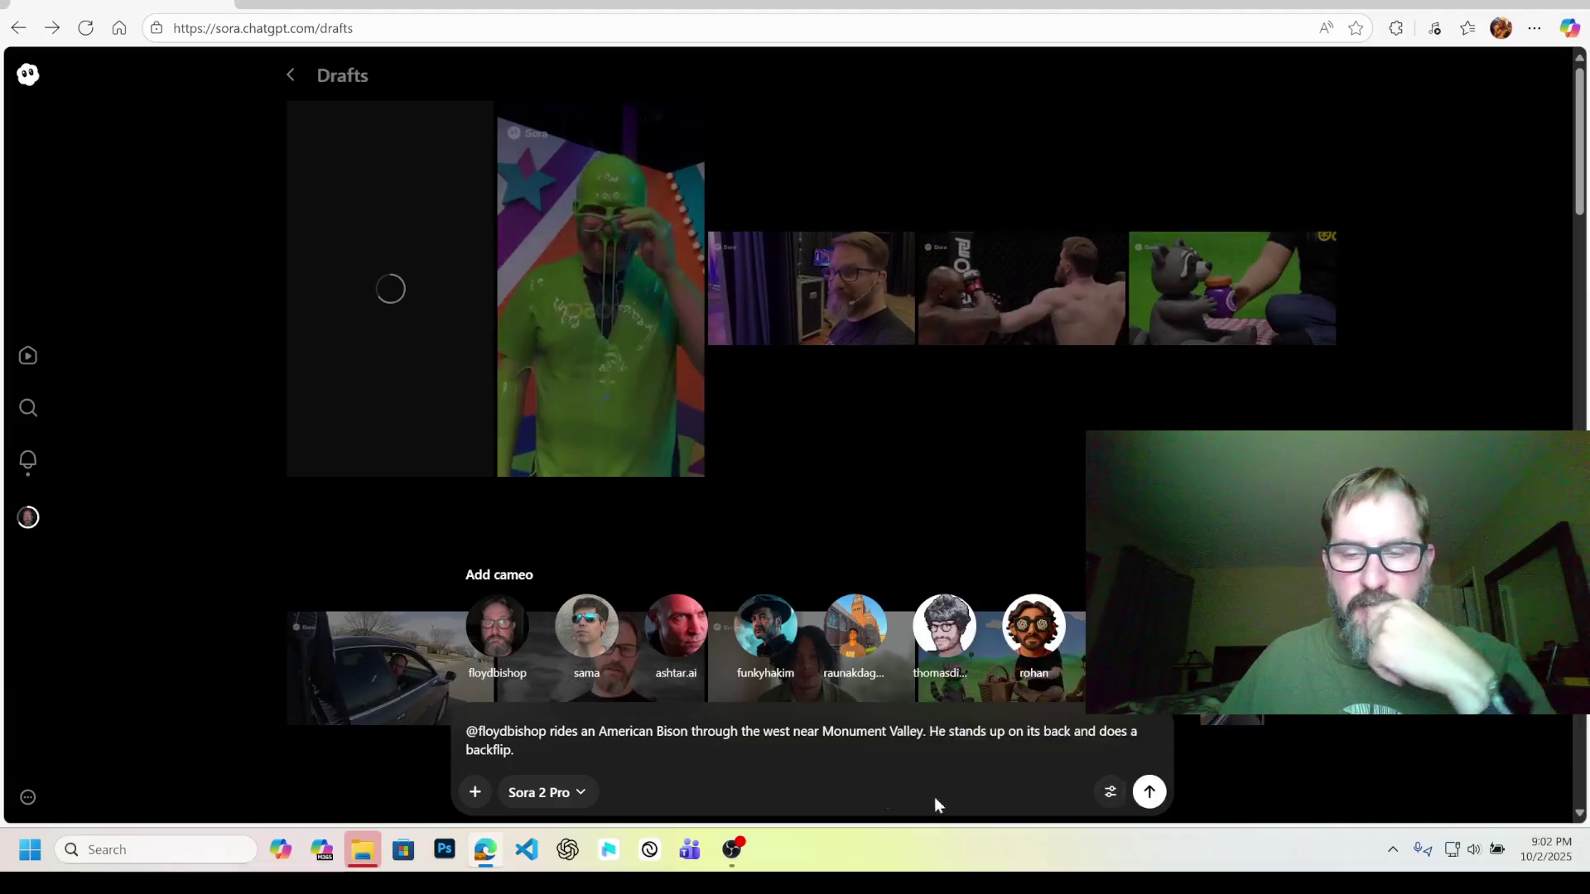
pyautogui.click(1149, 795)
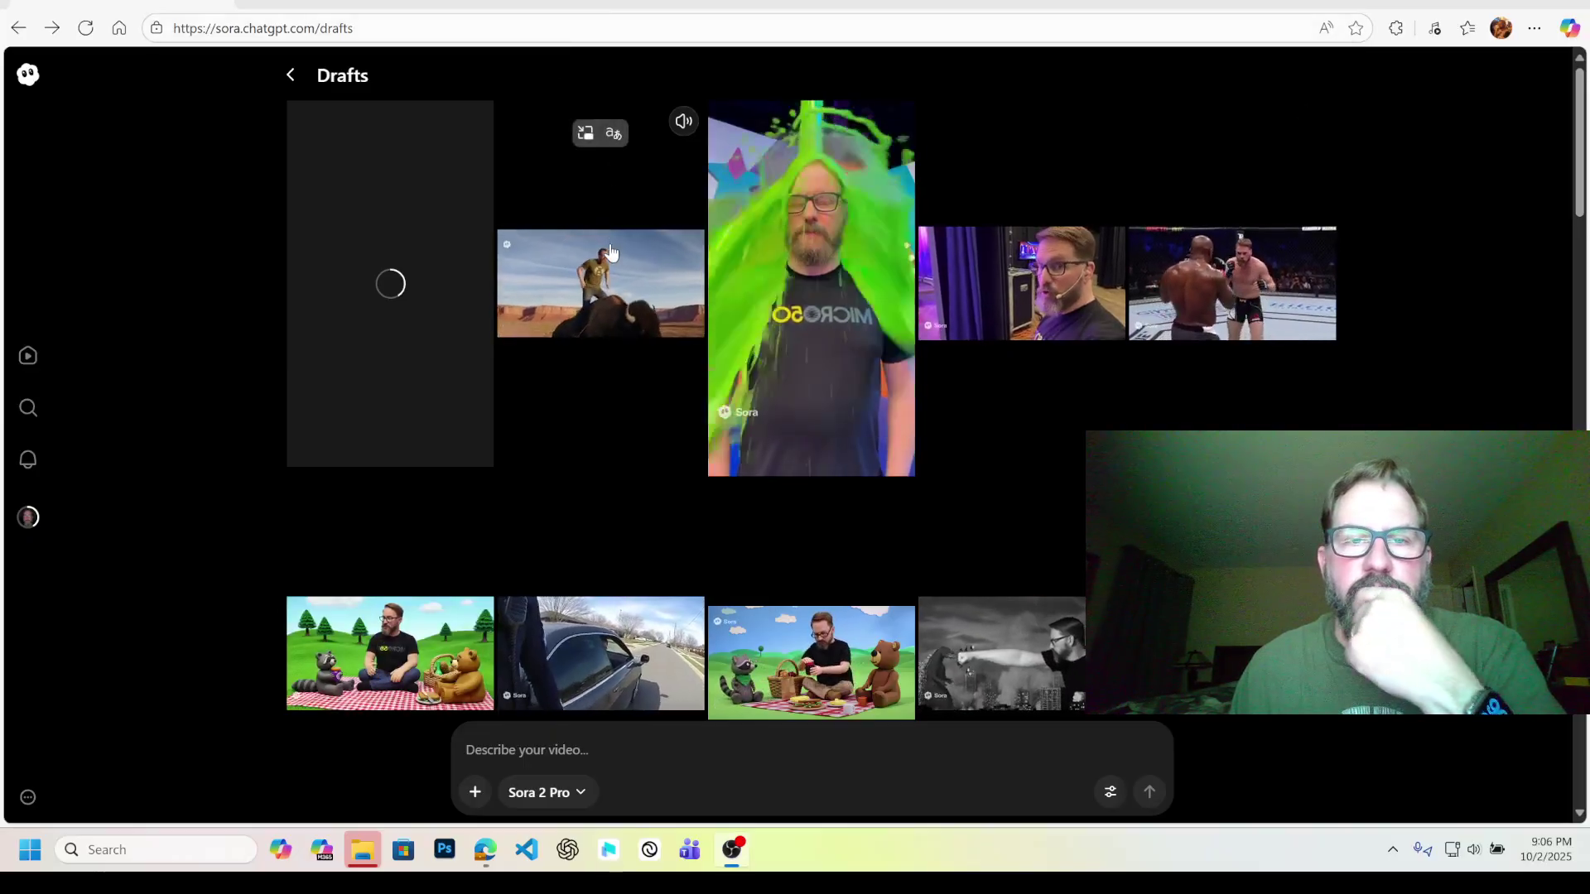
pyautogui.click(629, 252)
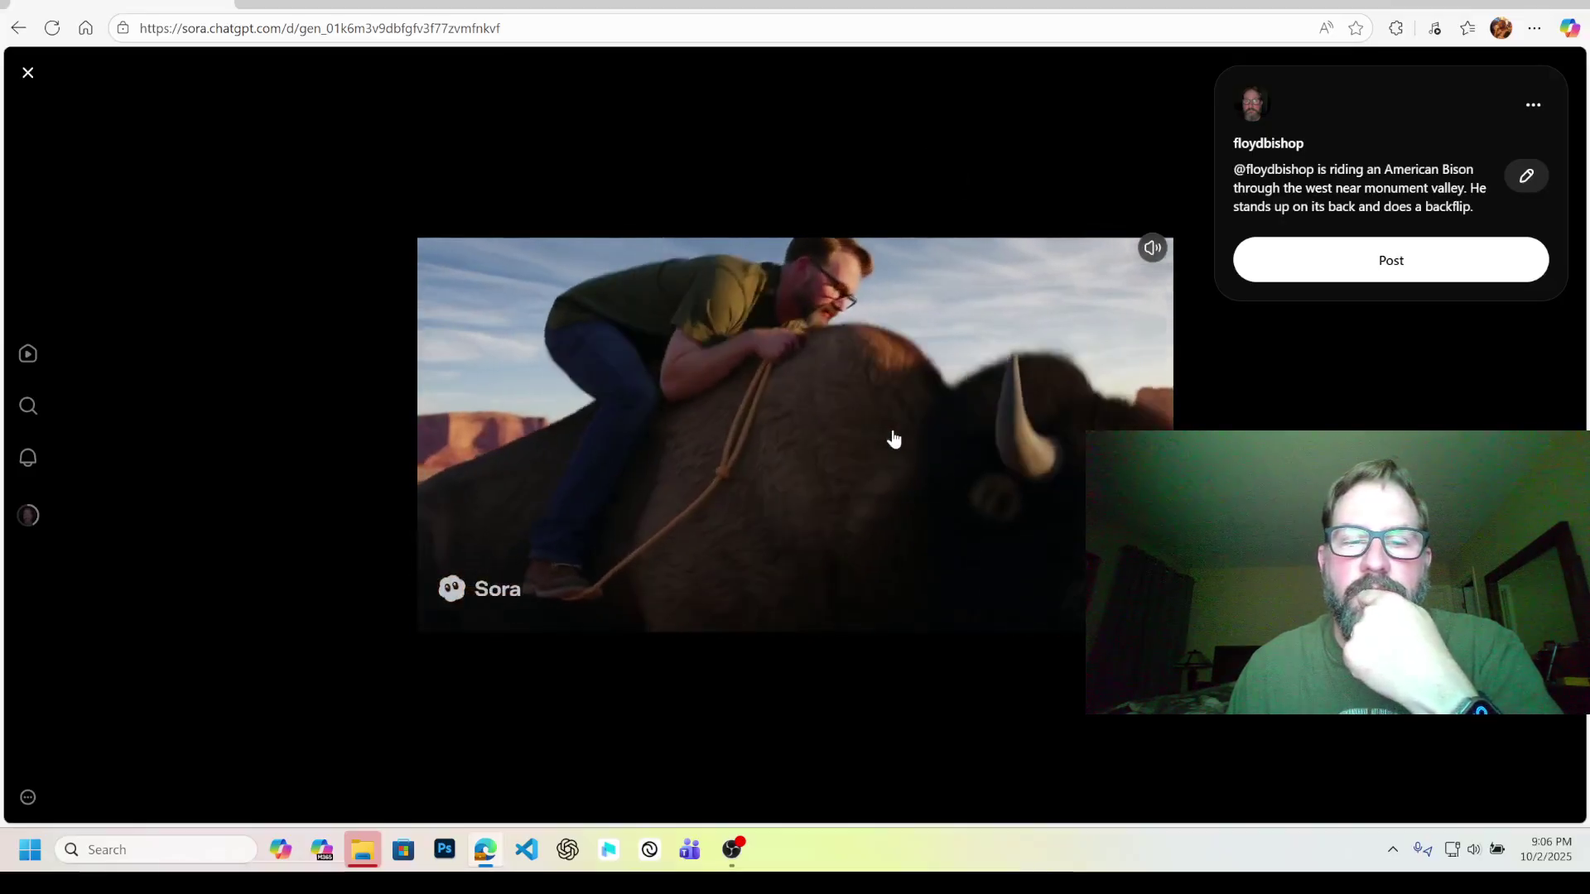
pyautogui.click(894, 439)
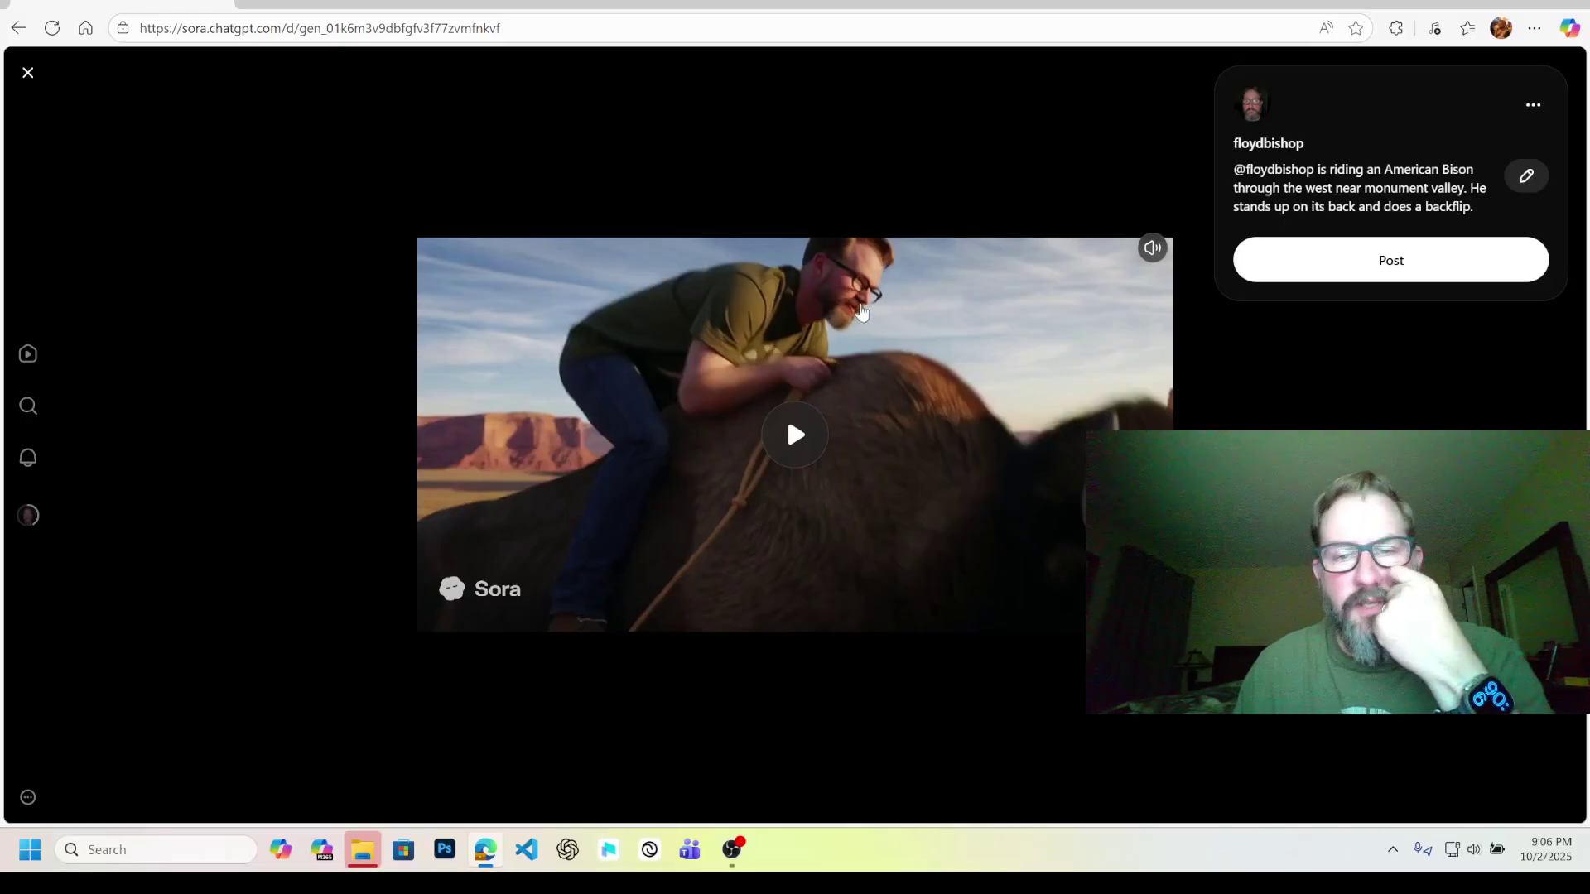
pyautogui.click(793, 434)
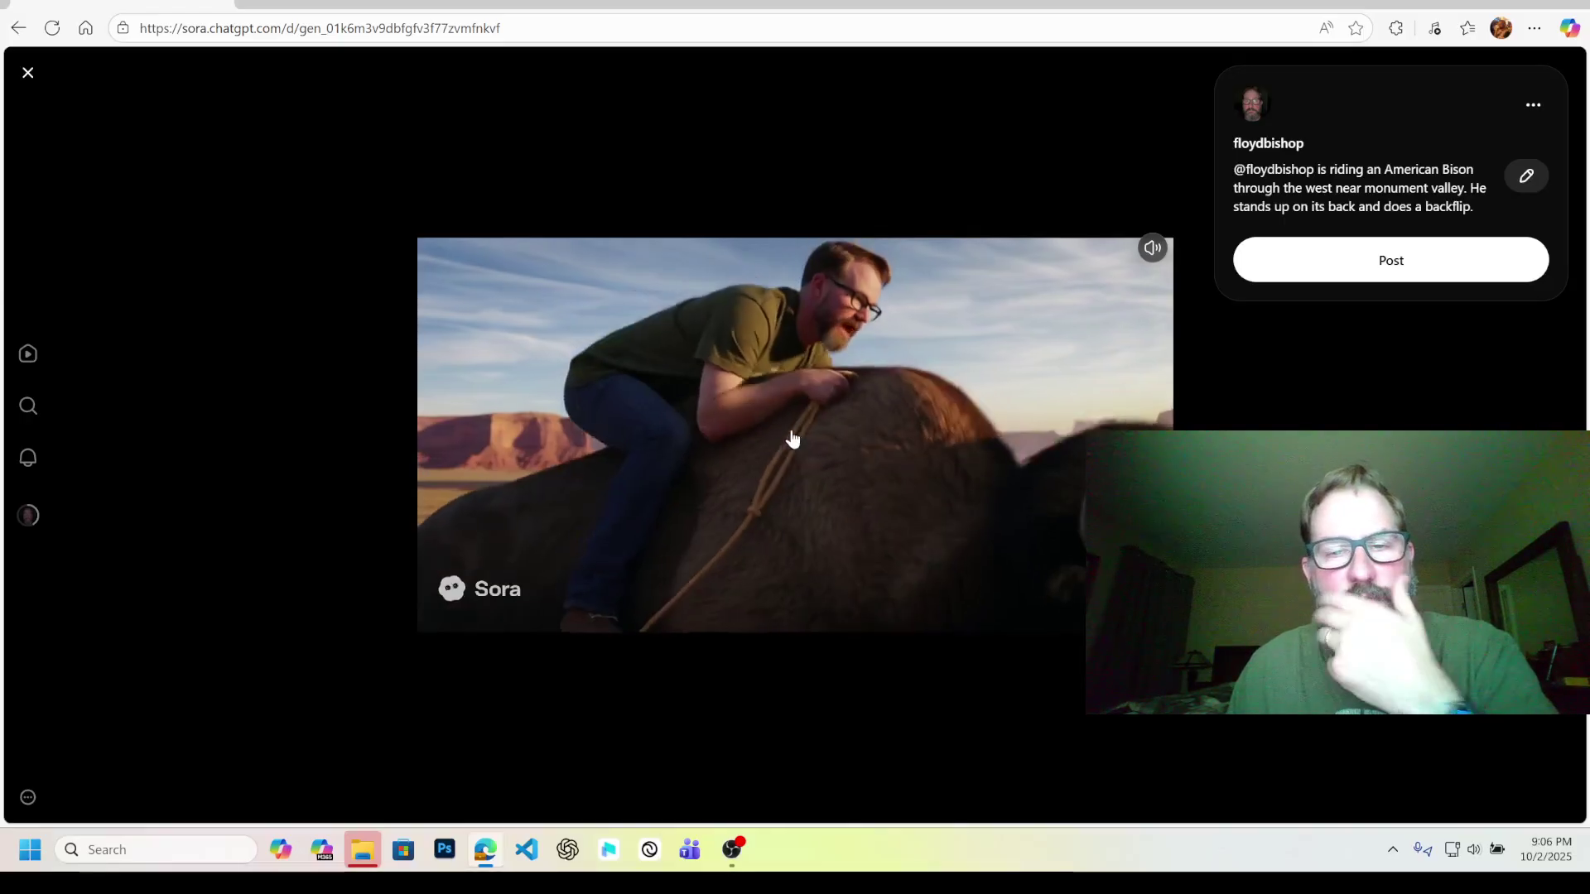
pyautogui.click(787, 412)
pyautogui.click(786, 412)
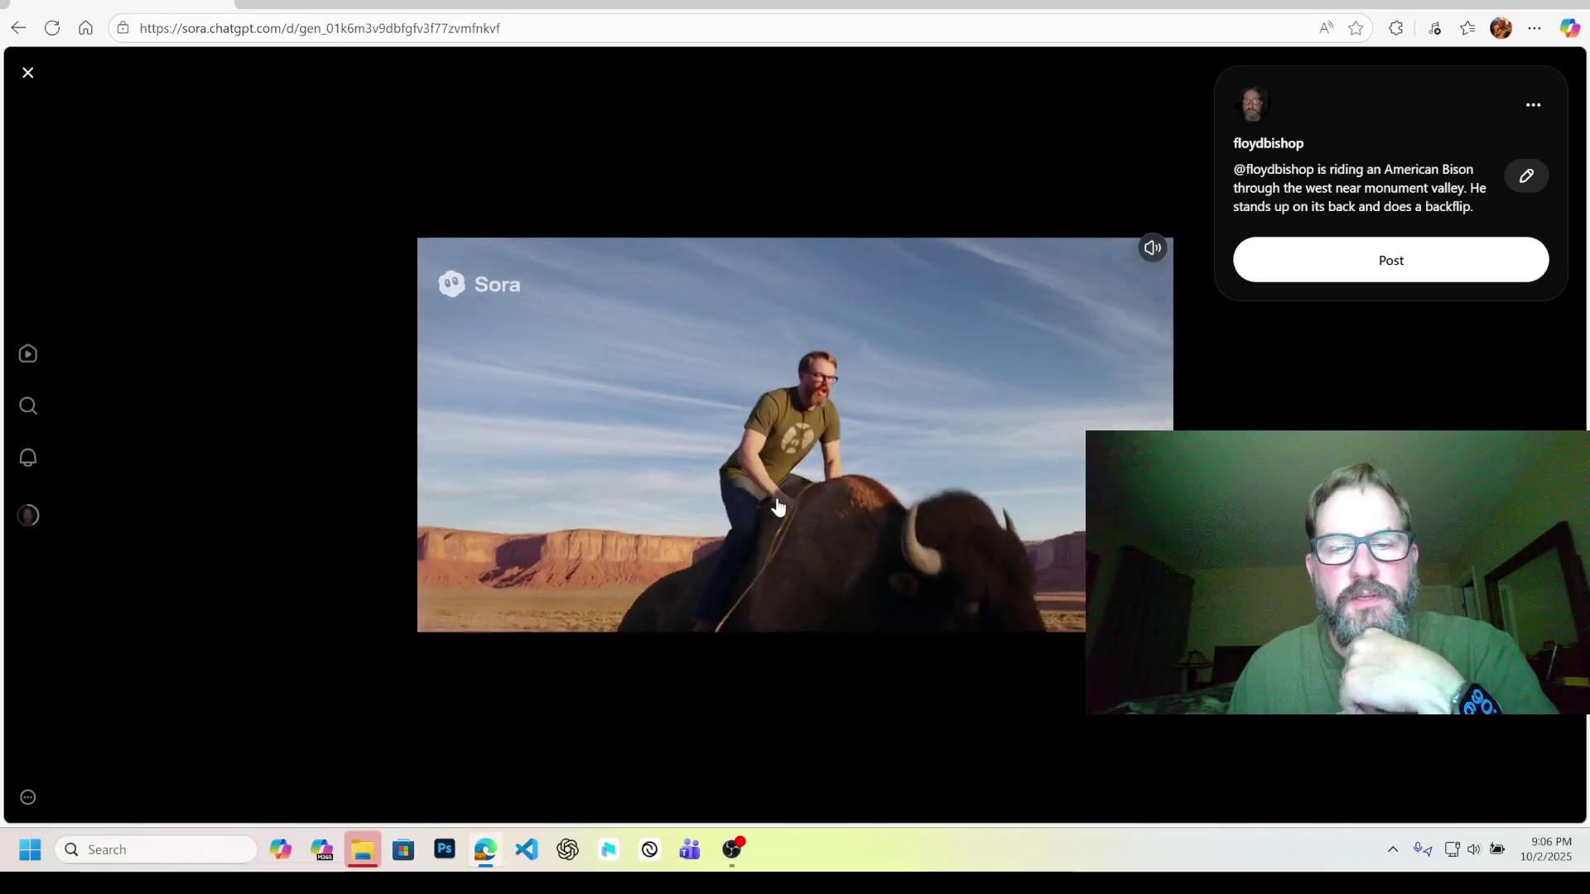
pyautogui.click(776, 498)
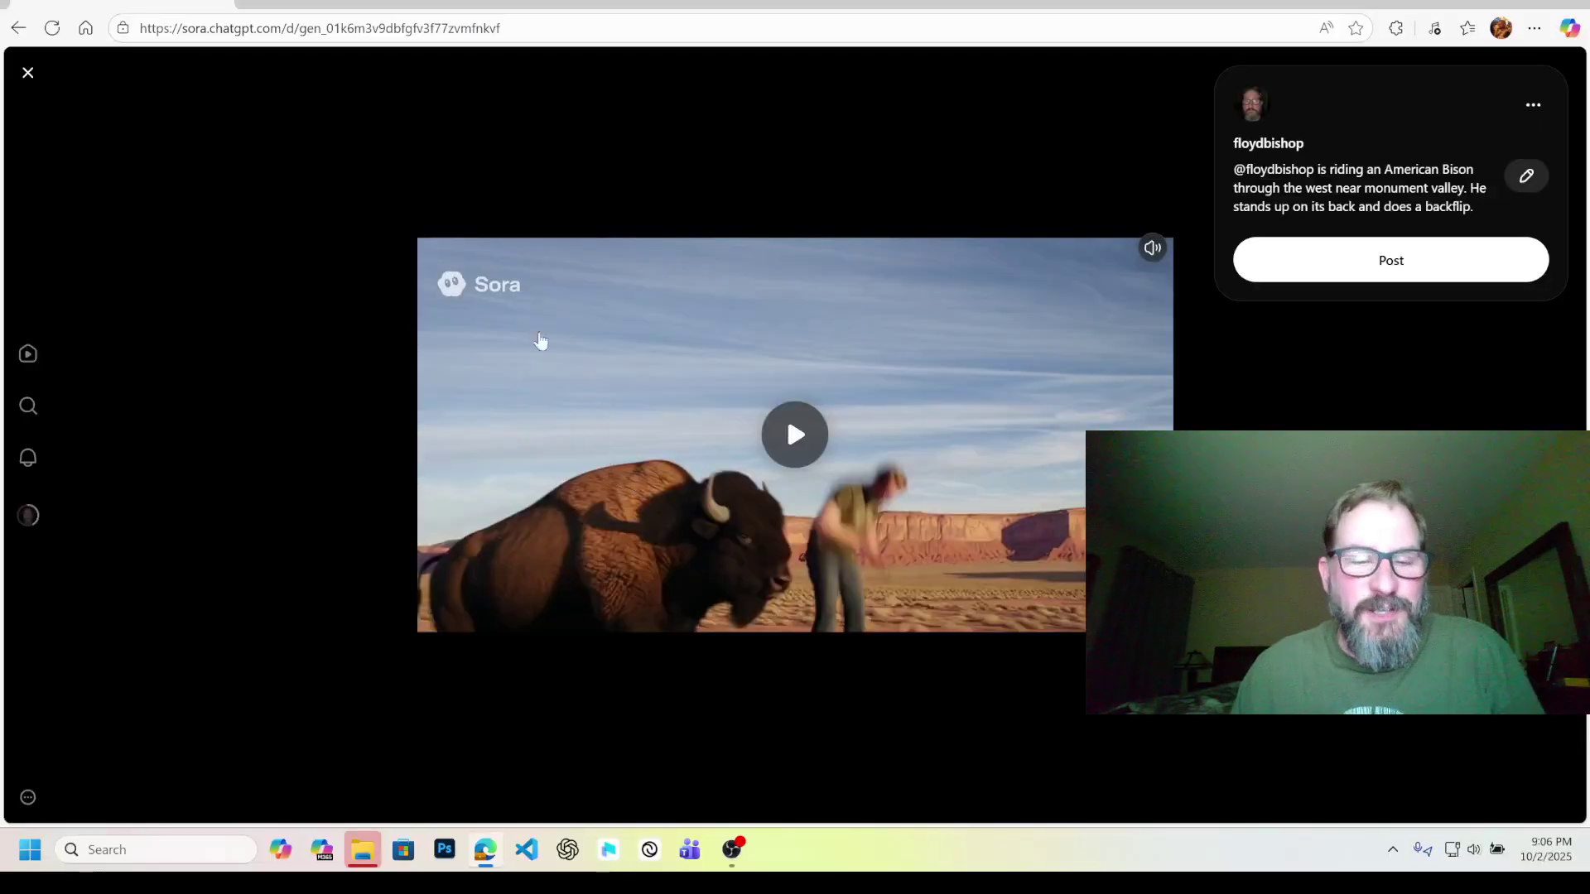
pyautogui.click(29, 74)
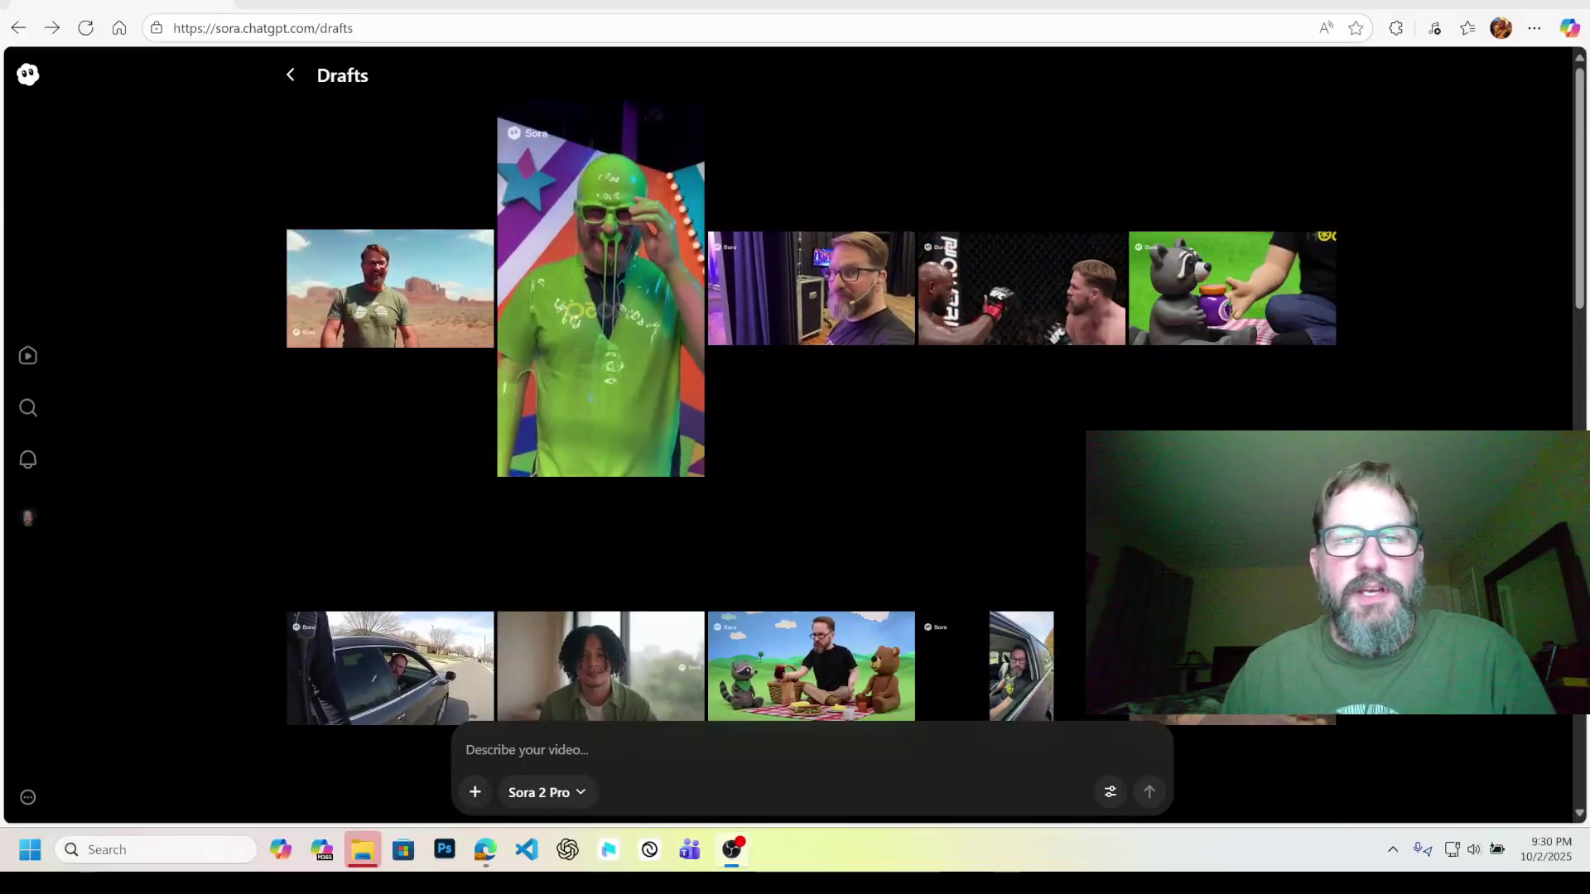
# Step: Open the finished Monument Valley bison thumbnail from the Drafts grid
pyautogui.click(447, 265)
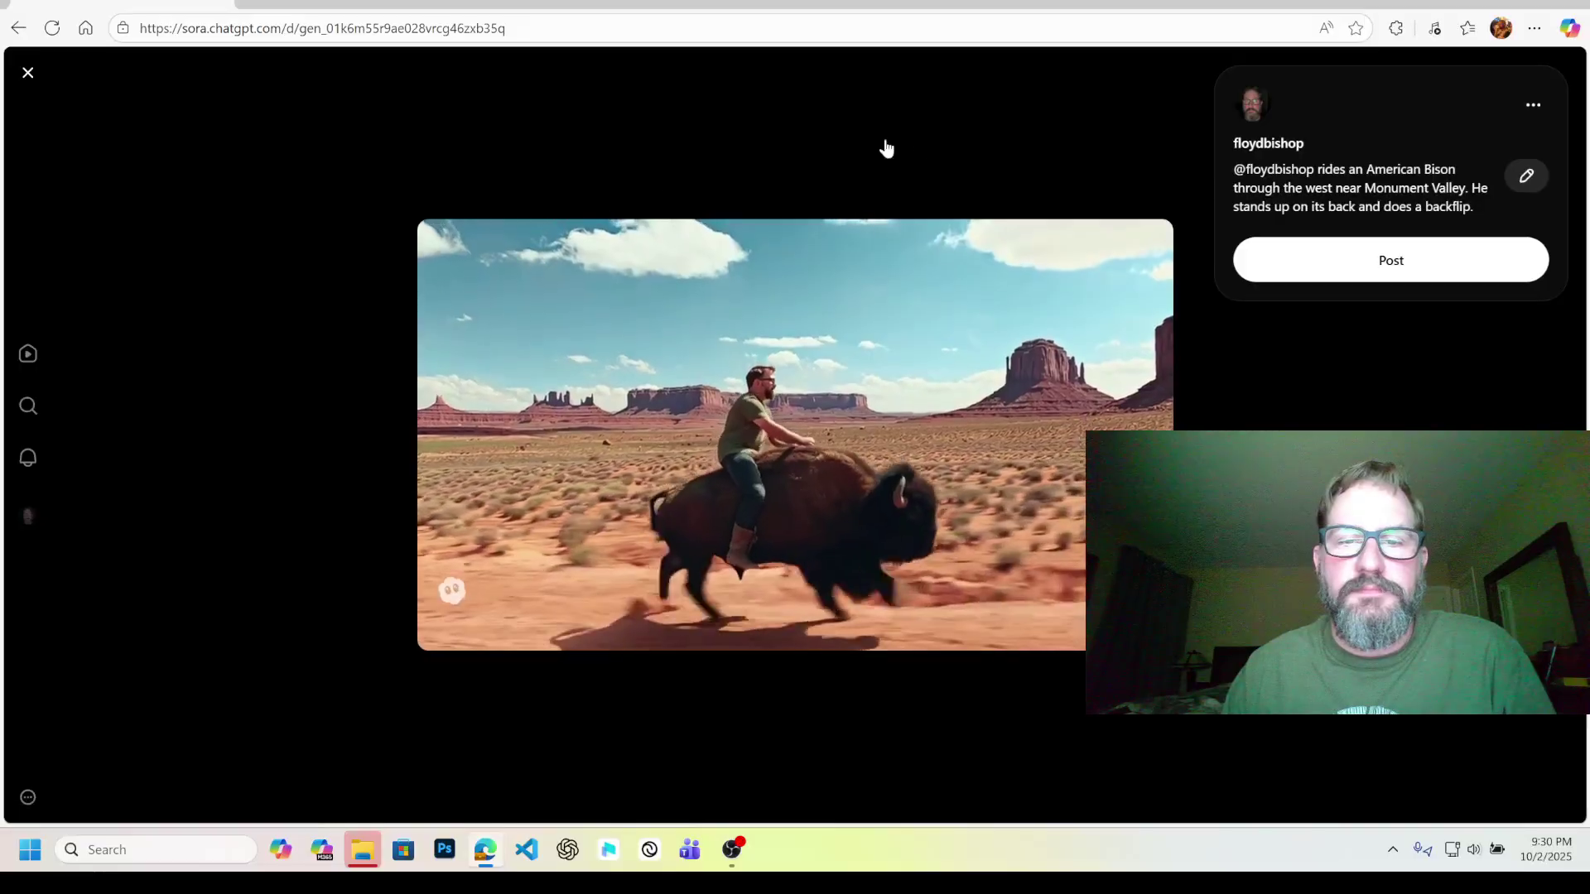